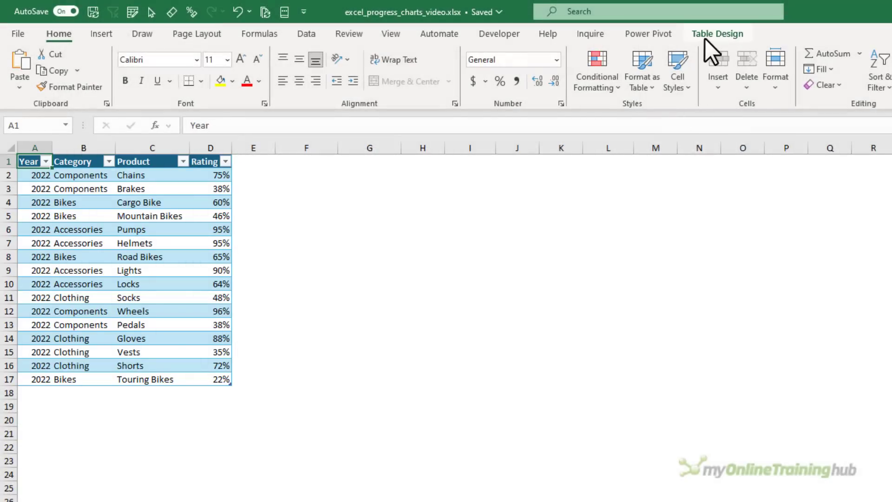
Create a PivotTable from the data table at B3 of the Circle Progress Charts sheet
left_click(716, 34)
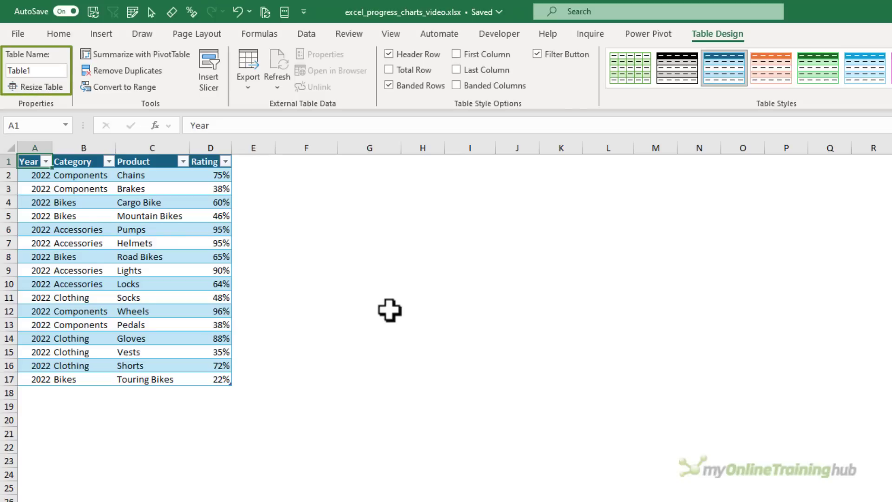
left_click(142, 57)
left_click(393, 323)
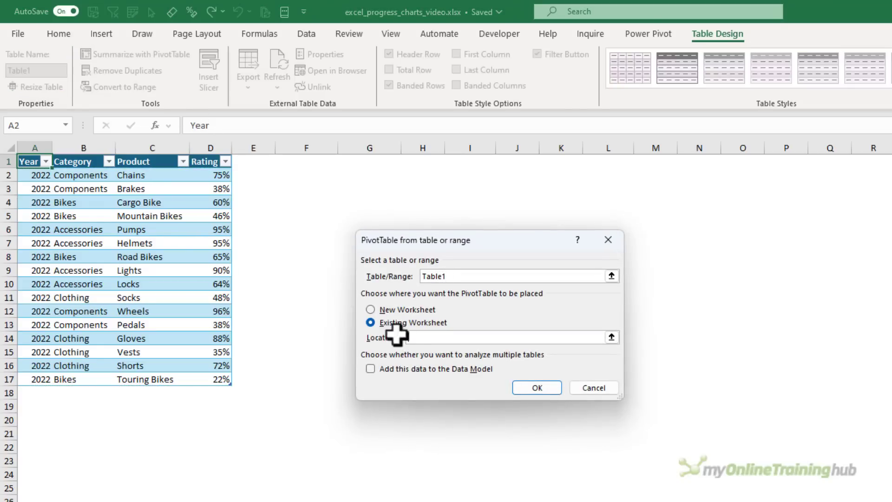
left_click(397, 334)
key("ctrl+Page_Down")
left_click(90, 231)
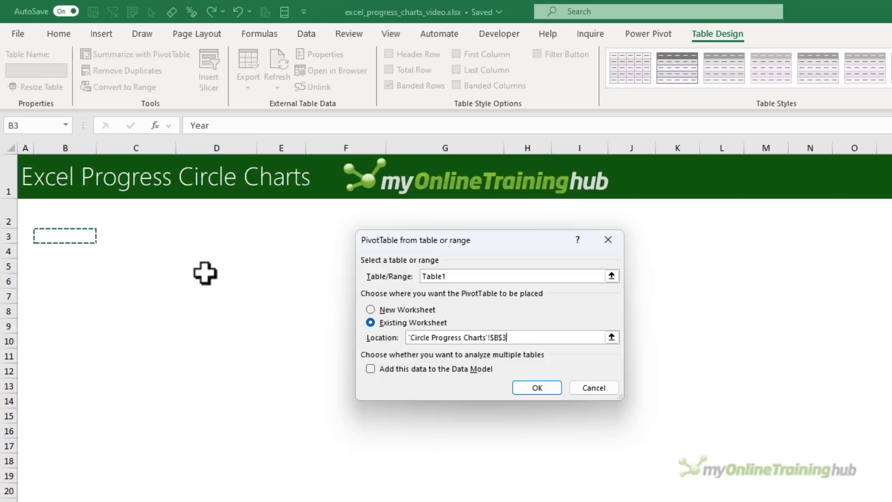
left_click(516, 388)
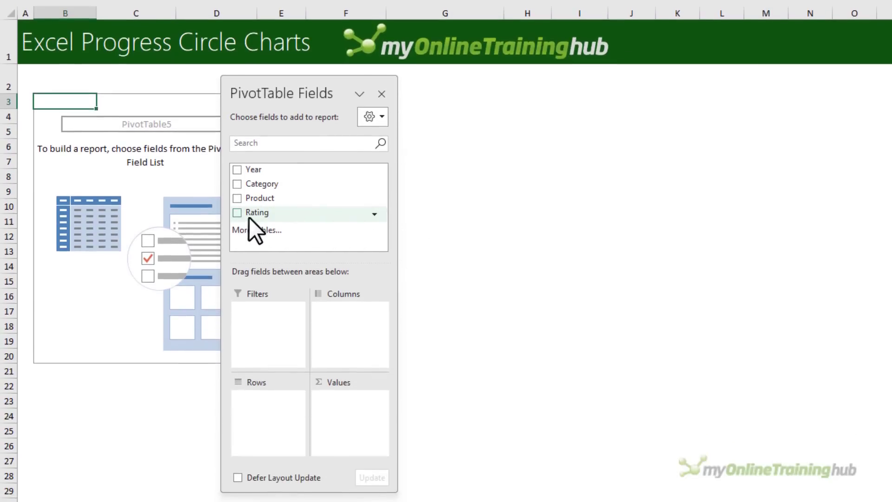
Sum Rating by Product and add a Category slicer placed near the top in columns G–H
left_click(237, 213)
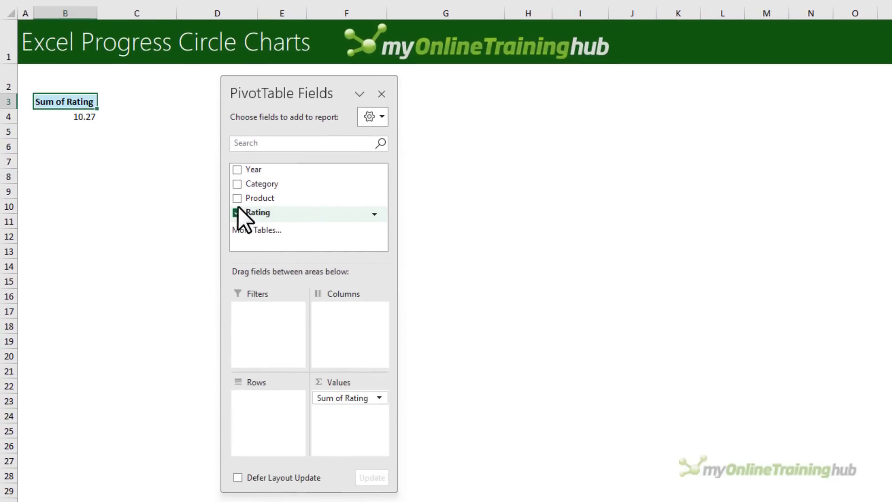
left_click(236, 199)
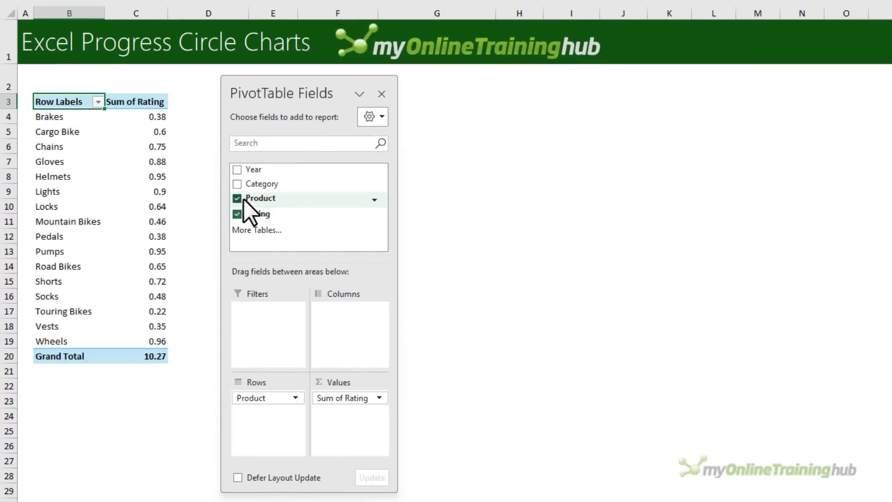
right_click(296, 183)
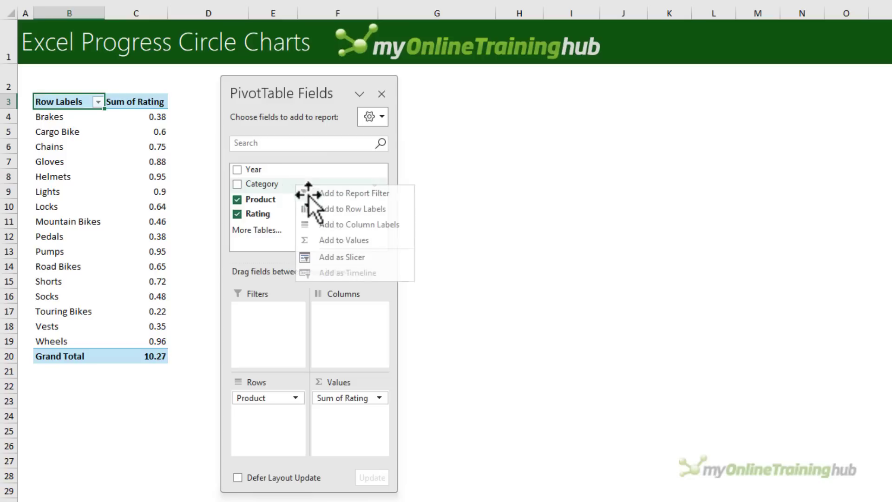
left_click(383, 257)
left_click(631, 208)
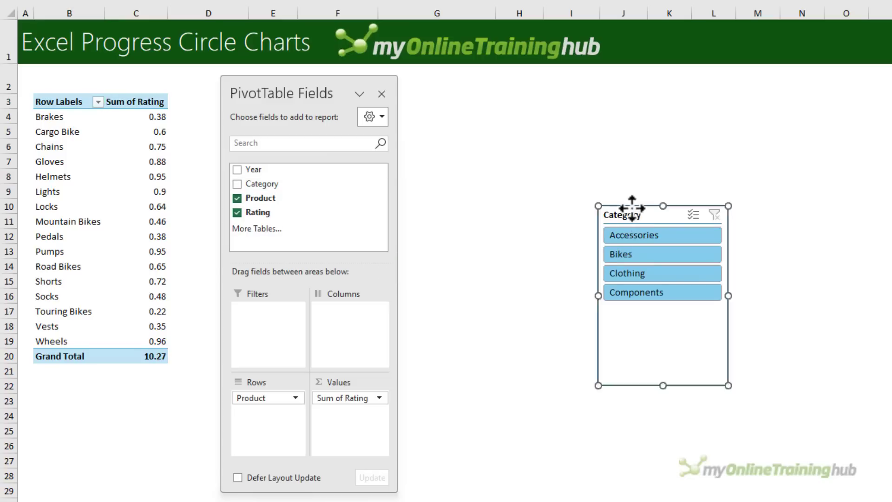
left_click_drag(631, 208, 452, 82)
Summarize the pivot's Rating values as averages instead of sums
left_click(139, 162)
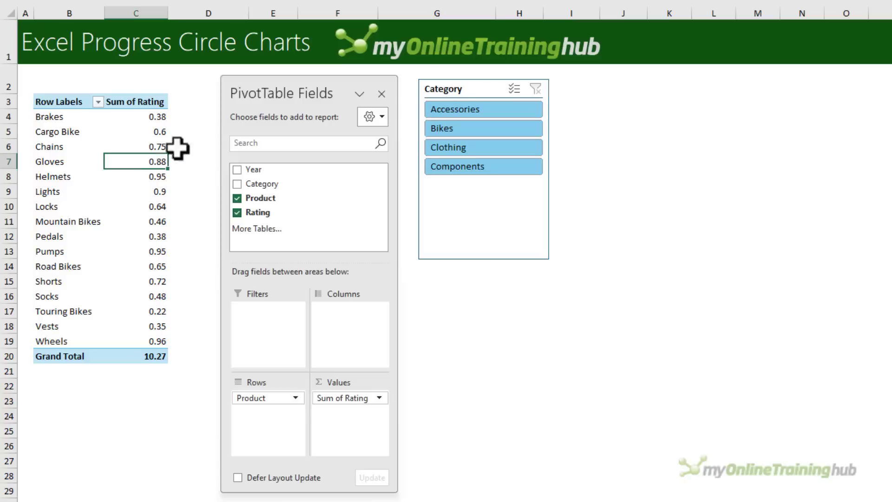
right_click(121, 162)
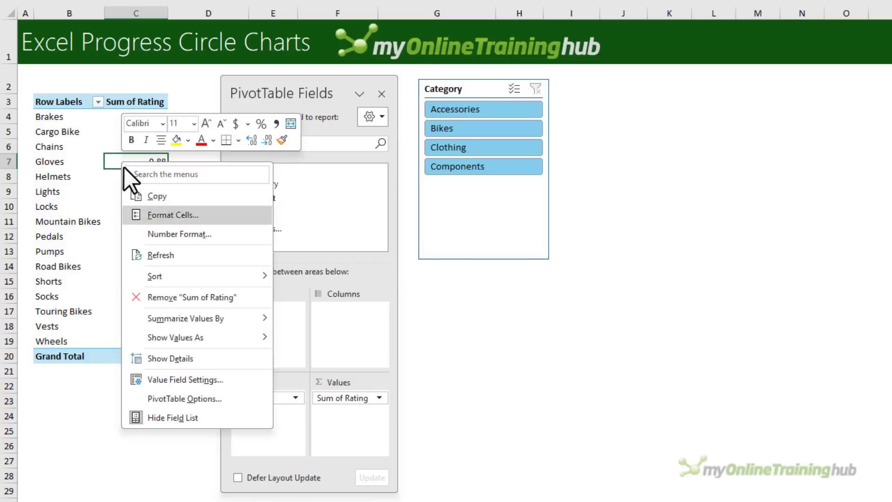
mouse_move(222, 310)
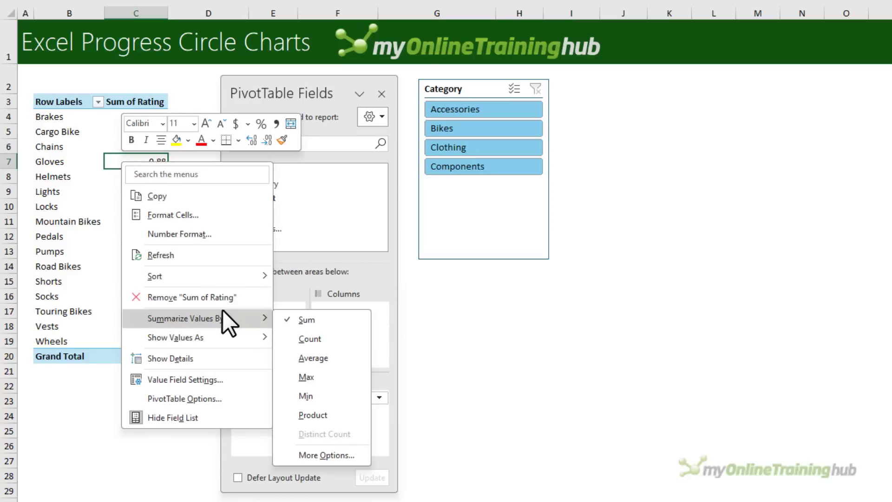
left_click(313, 357)
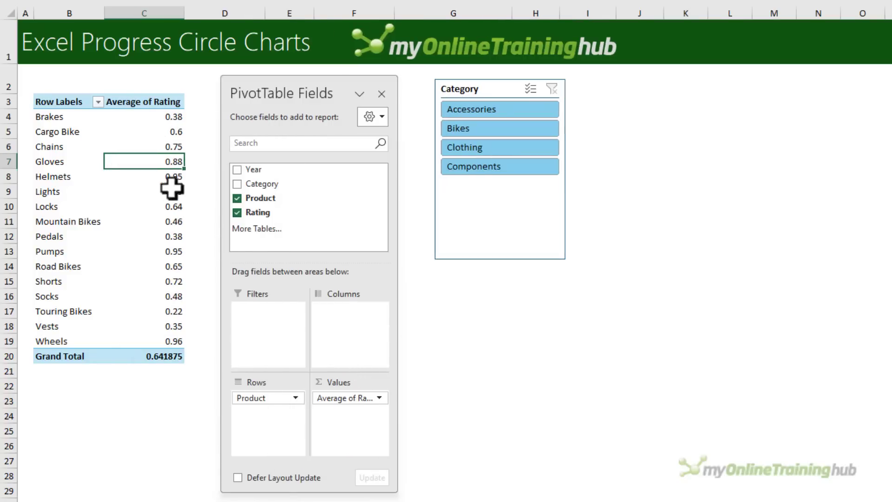
Format the average ratings as percentages with 0 decimals and remove the Grand Total row
right_click(142, 160)
left_click(251, 216)
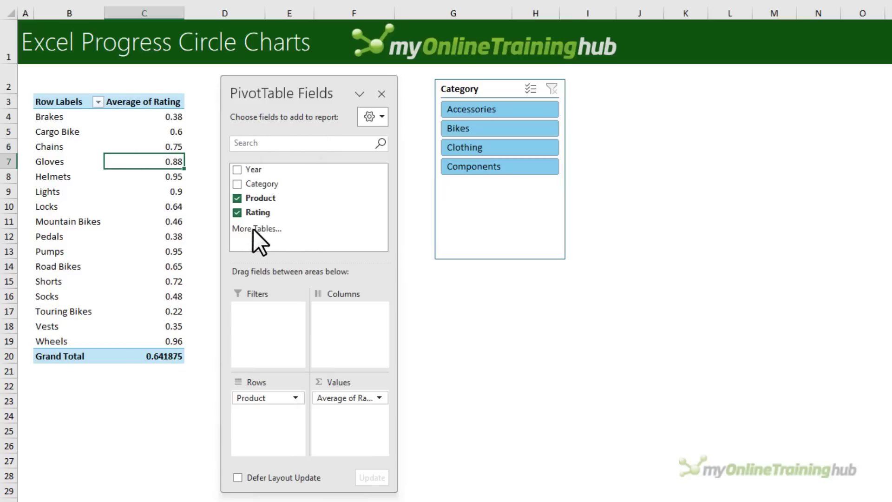
left_click(106, 171)
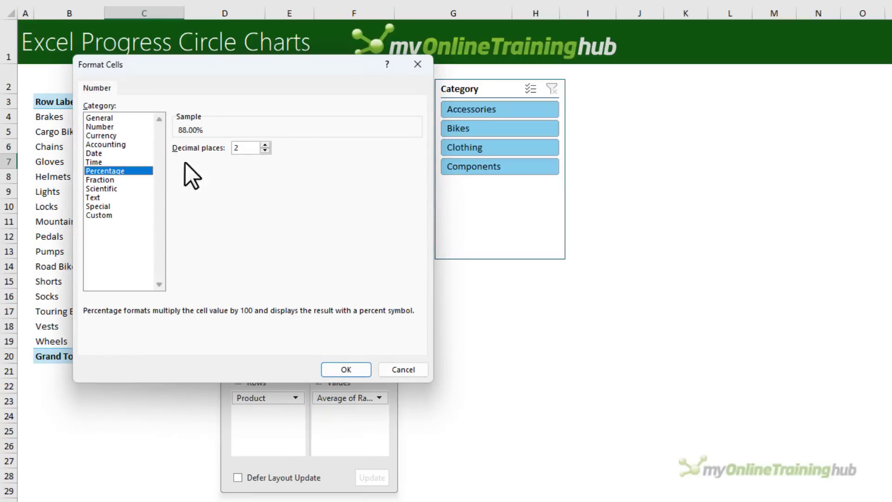
left_click(265, 151)
left_click(264, 150)
left_click(331, 374)
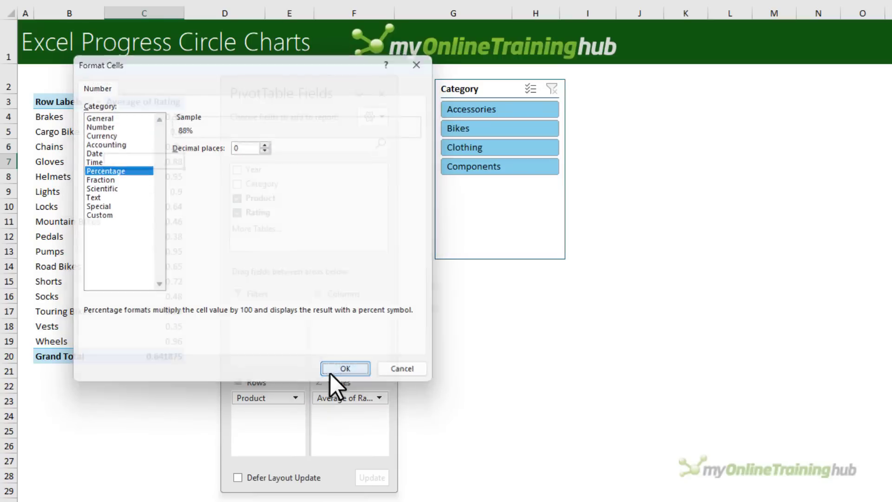
right_click(75, 359)
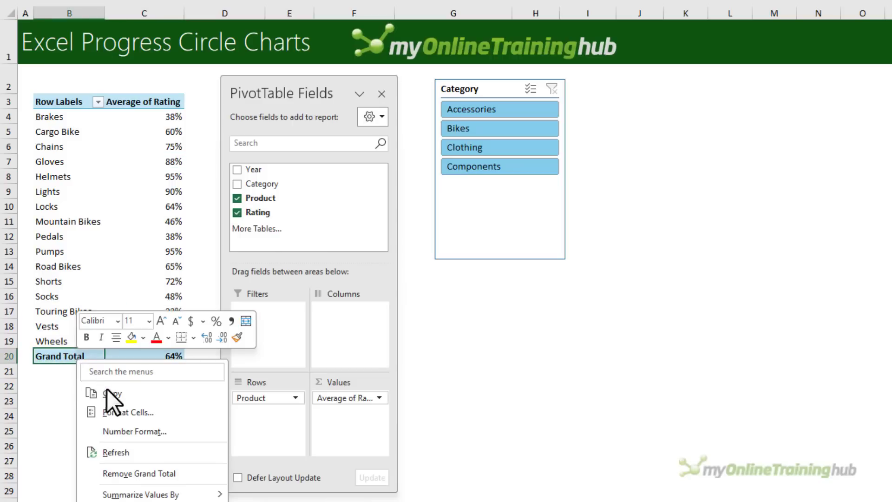
left_click(191, 471)
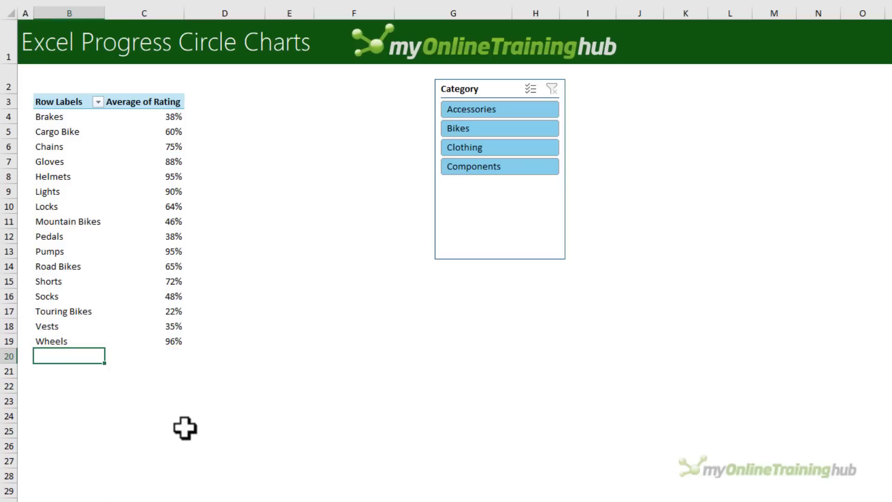
Filter the pivot through each slicer category: Accessories, Bikes, Clothing and Components
left_click(154, 251)
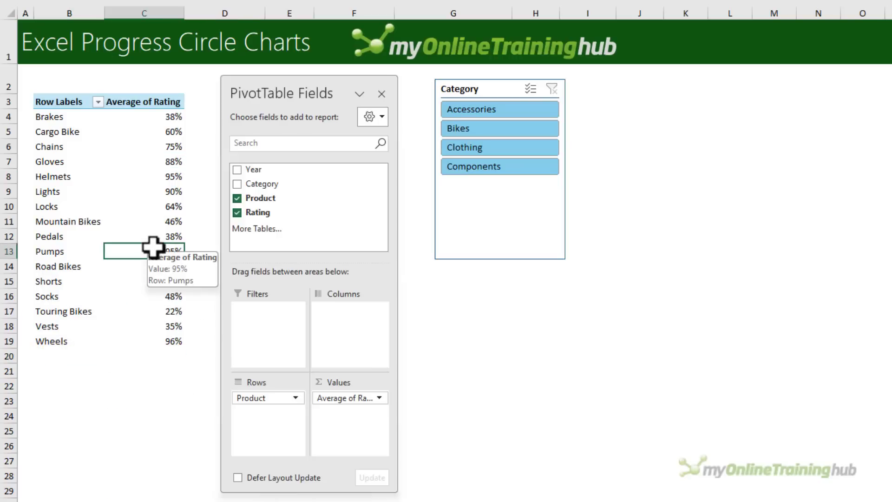
left_click(511, 113)
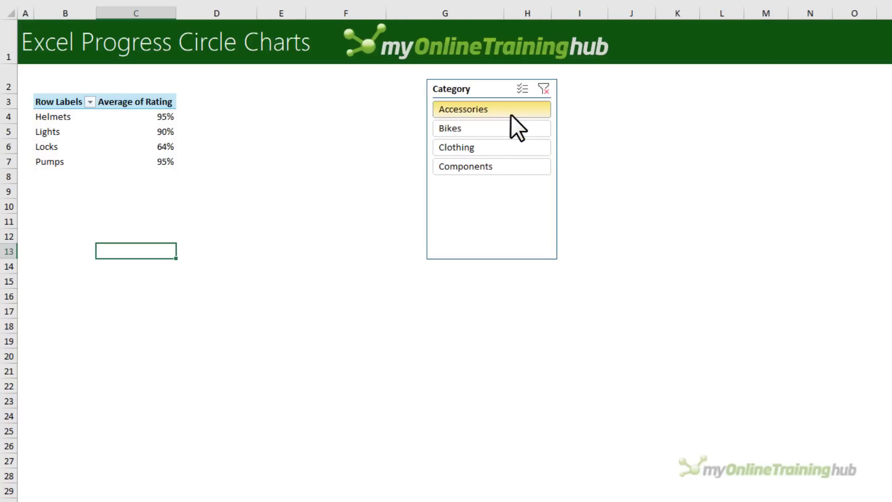
left_click(510, 124)
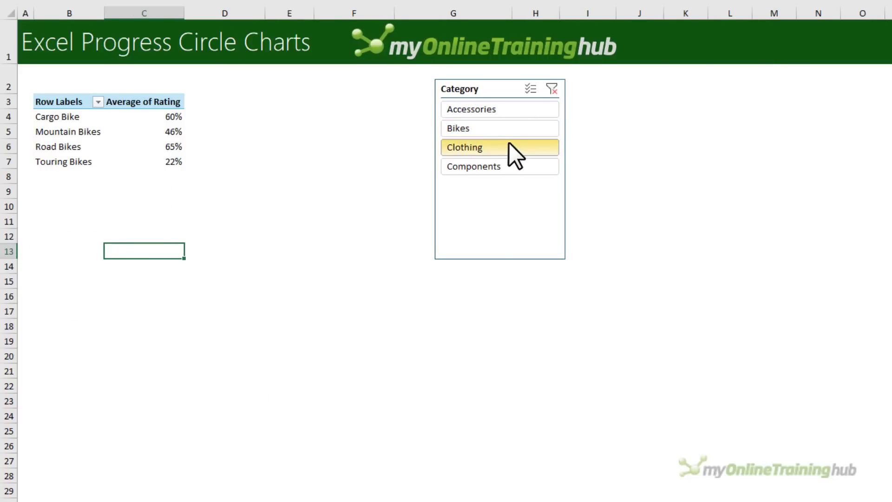
left_click(509, 143)
left_click(509, 163)
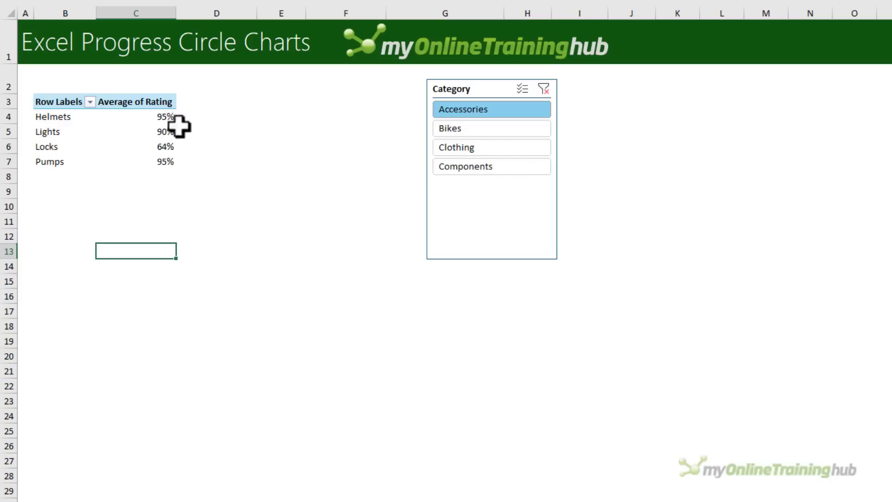
Add a calculated field named 'Rating Bal.' with formula =1-Rating to the pivot
left_click_drag(124, 120, 123, 159)
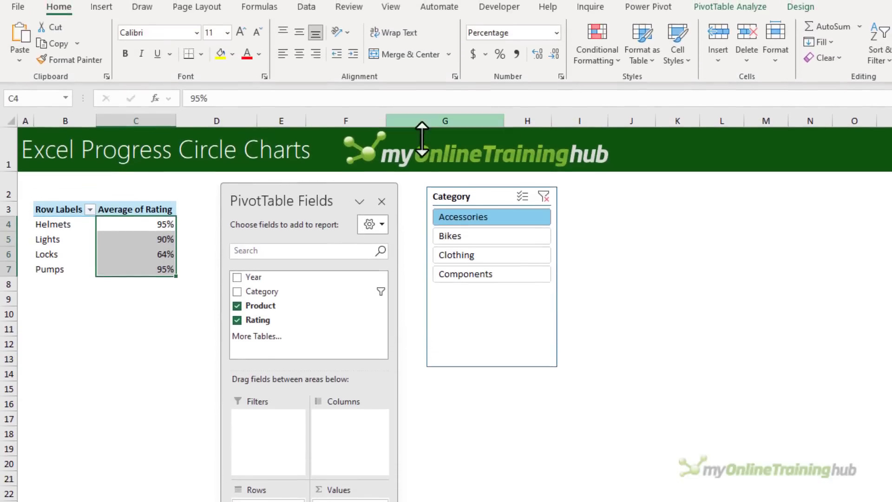
left_click(720, 19)
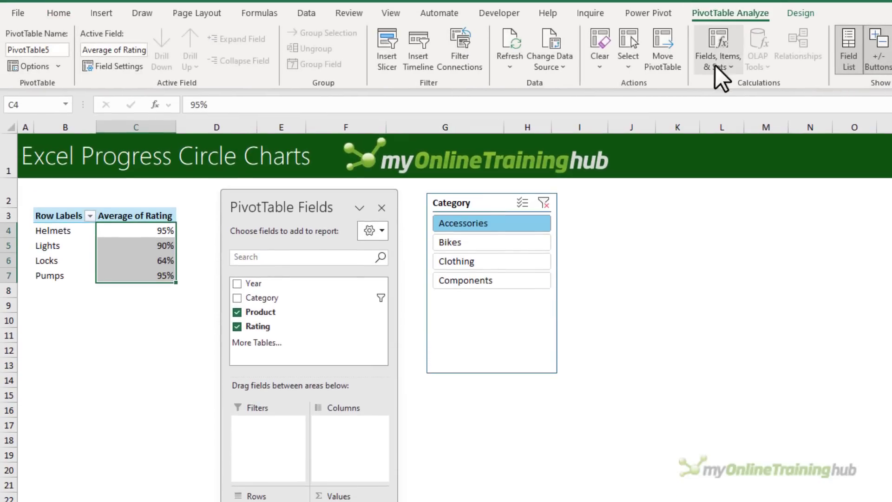
left_click(716, 62)
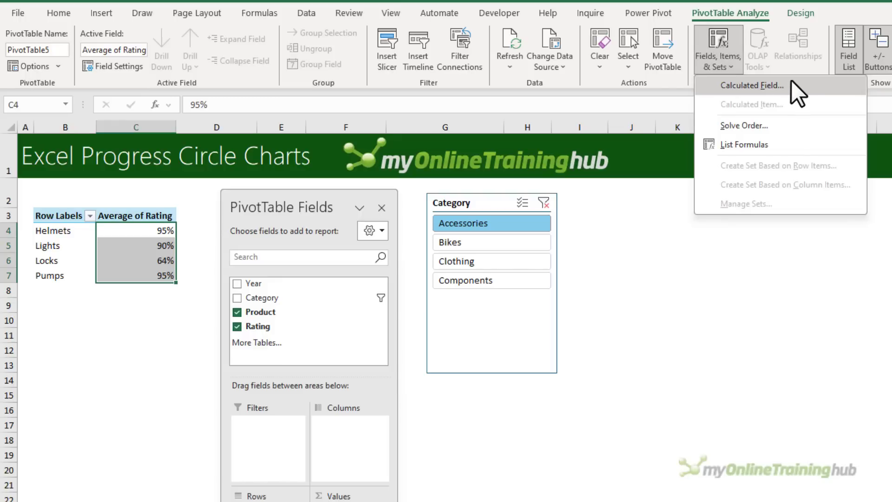
left_click(791, 80)
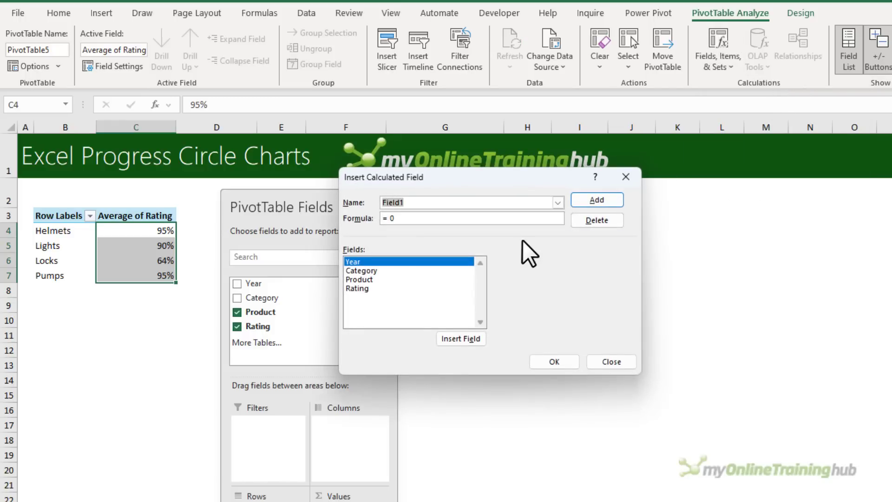
type("Rating Bal.")
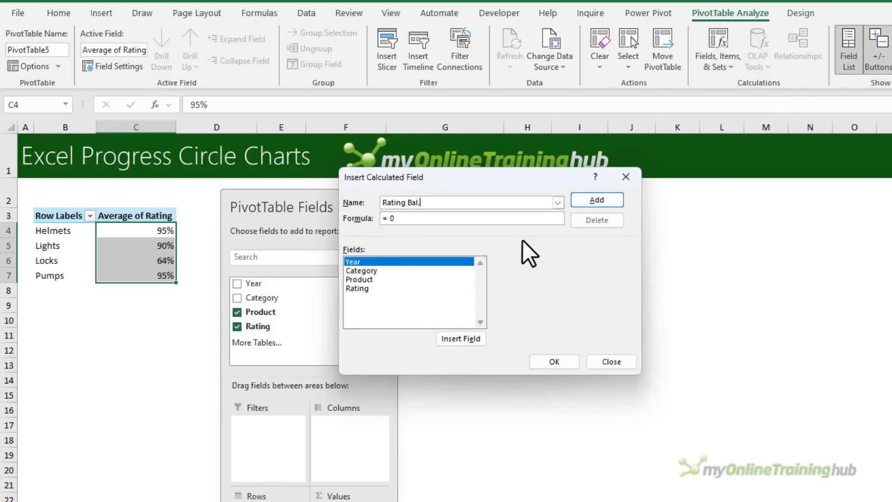
left_click(396, 218)
type("1-")
double_click(386, 290)
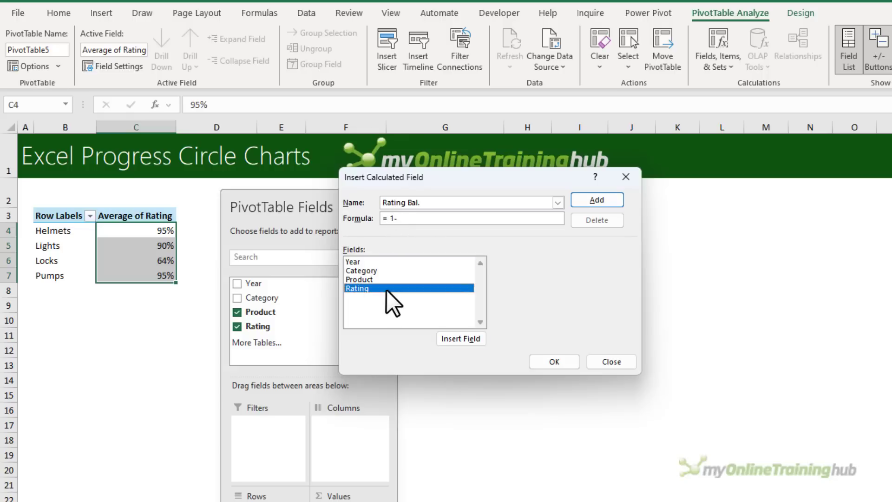
left_click(587, 204)
left_click(563, 364)
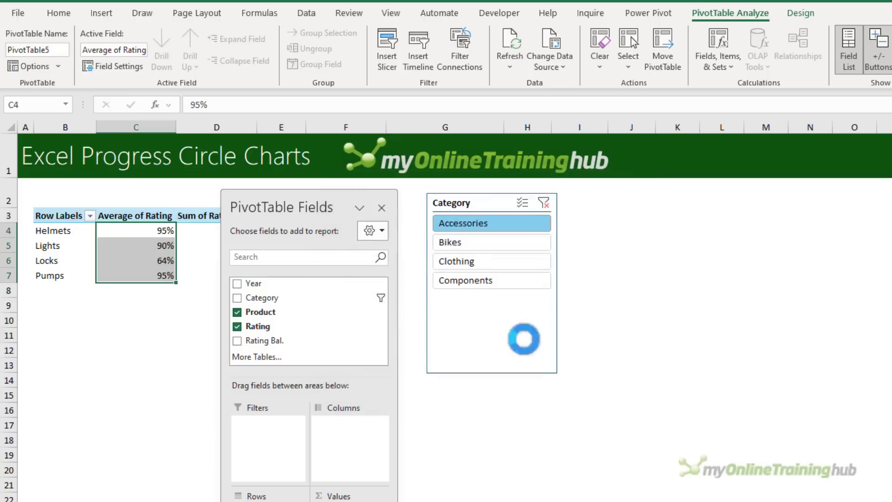
Rename the 'Sum of Rating Bal.' header to 'Rating Bal.'
left_click_drag(315, 205, 363, 208)
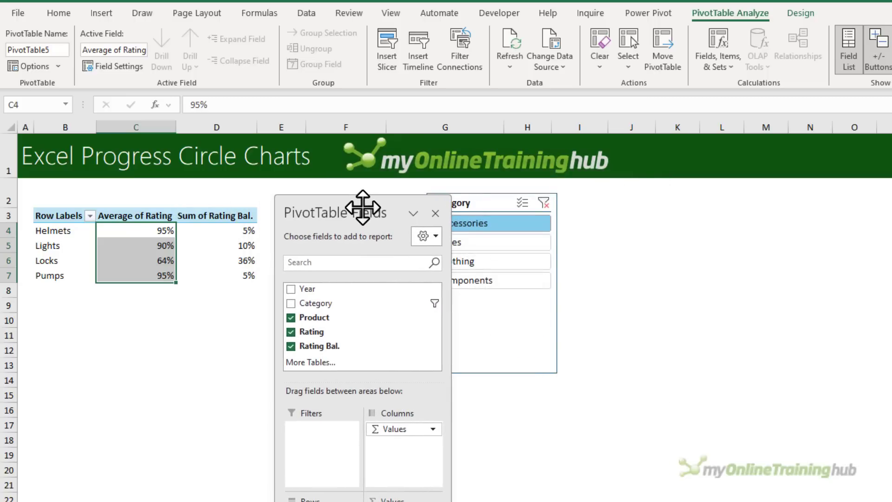
left_click(214, 231)
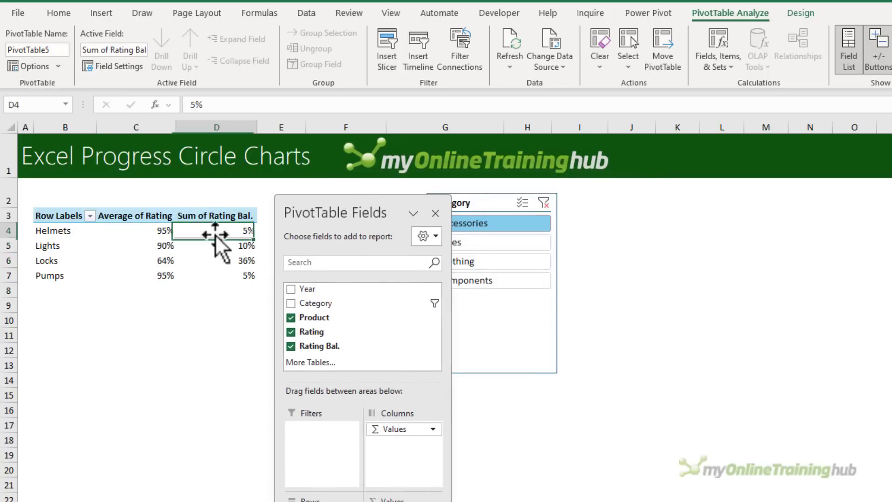
left_click(205, 212)
left_click_drag(219, 105, 124, 110)
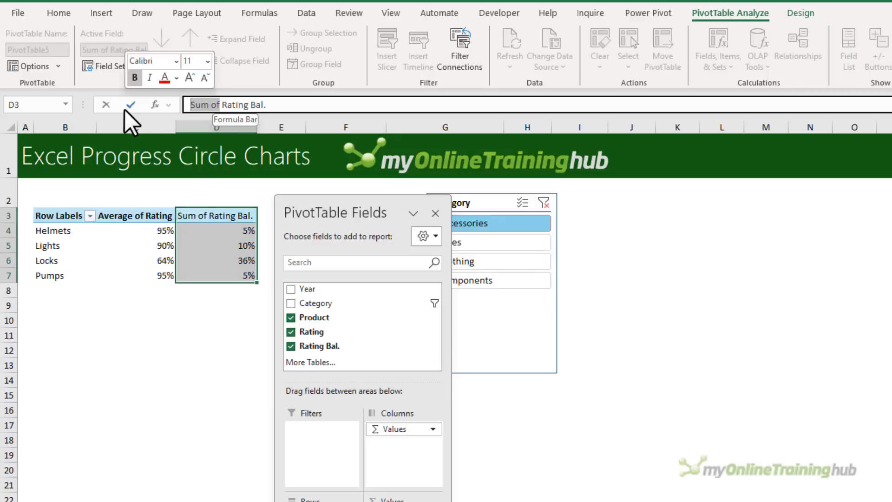
key("BackSpace")
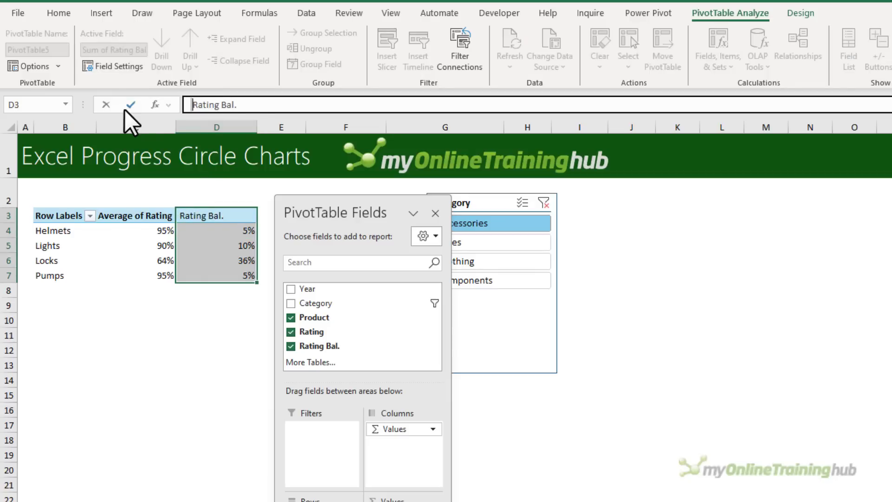
key("Return")
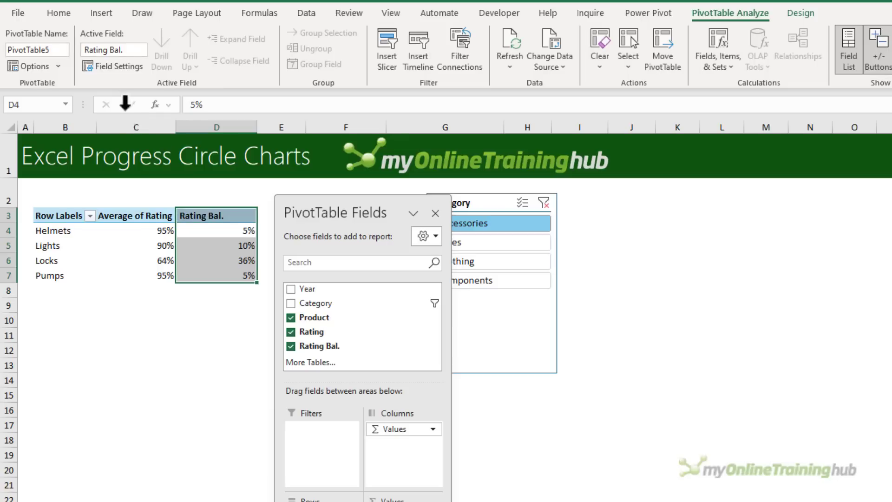
Rename 'Average of Rating' to 'Rating %' and autofit columns C and D
left_click(148, 217)
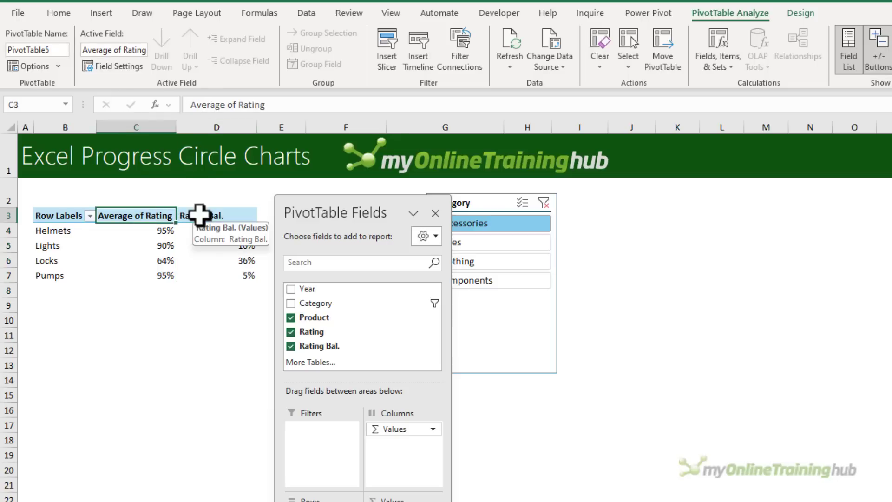
left_click_drag(190, 105, 235, 107)
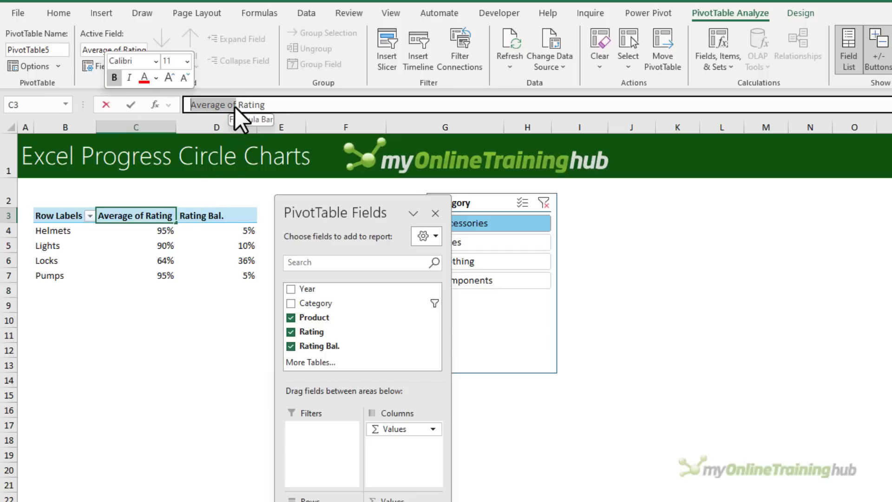
key("BackSpace")
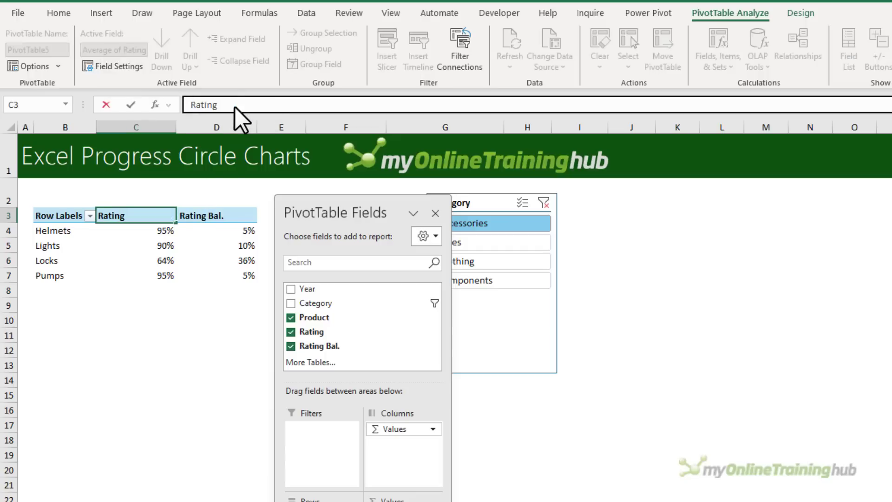
type("%")
key("Return")
left_click_drag(127, 127, 194, 127)
double_click(176, 126)
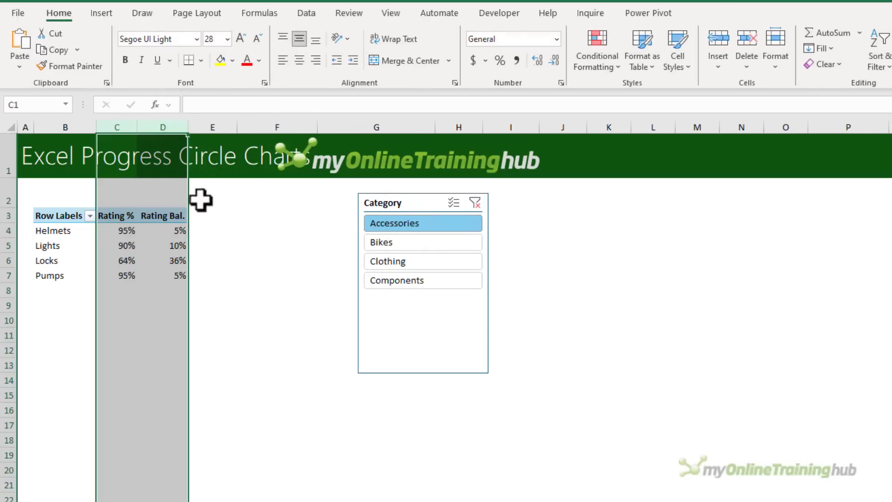
Enter the header 'Segments' in cell E3
left_click(207, 218)
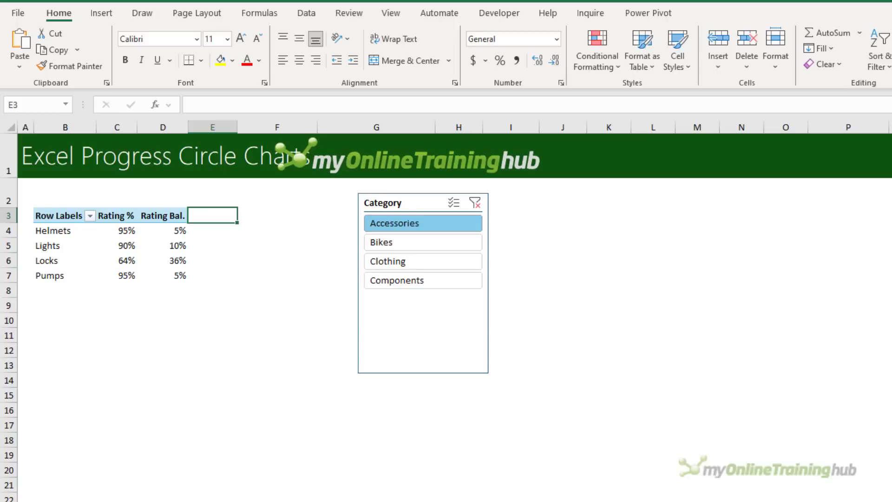
type("Segments")
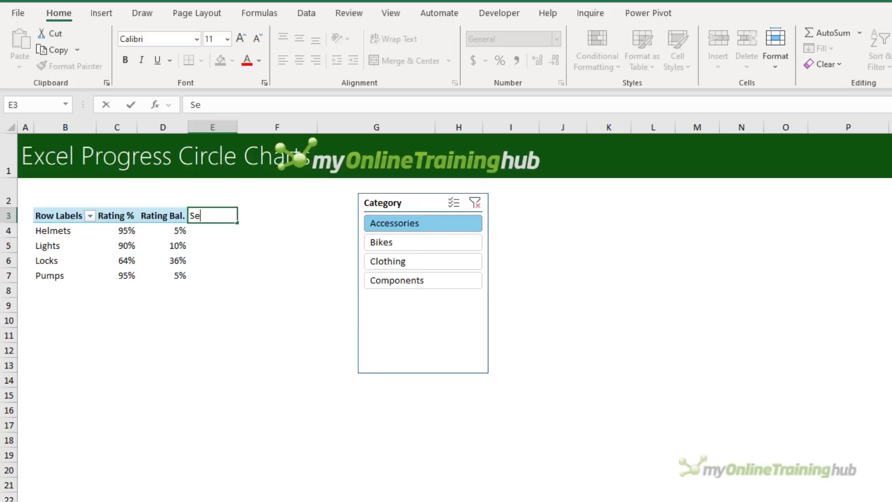
key("Return")
Enter =SEQUENCE(30,,0)-SEQUENCE(30,,-1) in E4 so thirty 1s spill down column E
type("=seq")
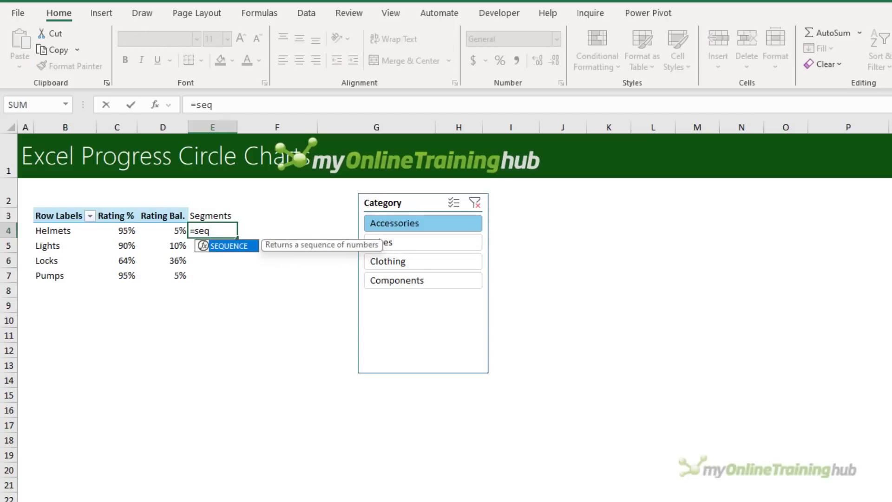
key("Tab")
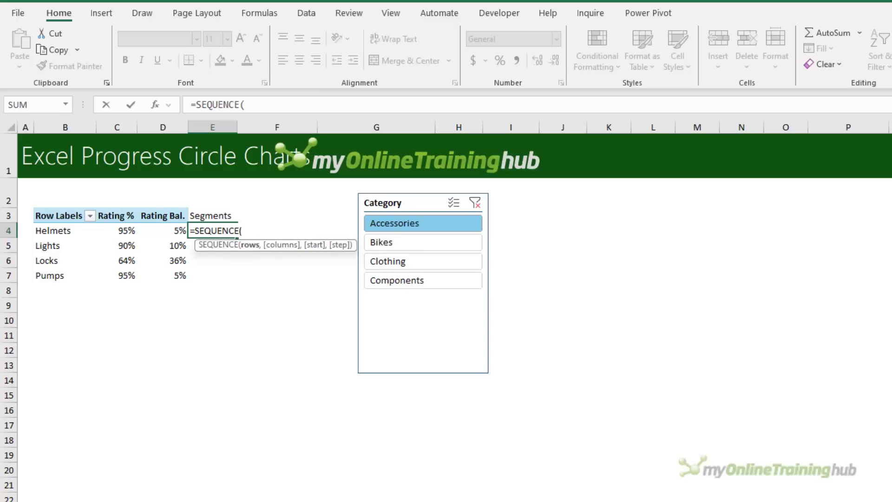
type("30,,")
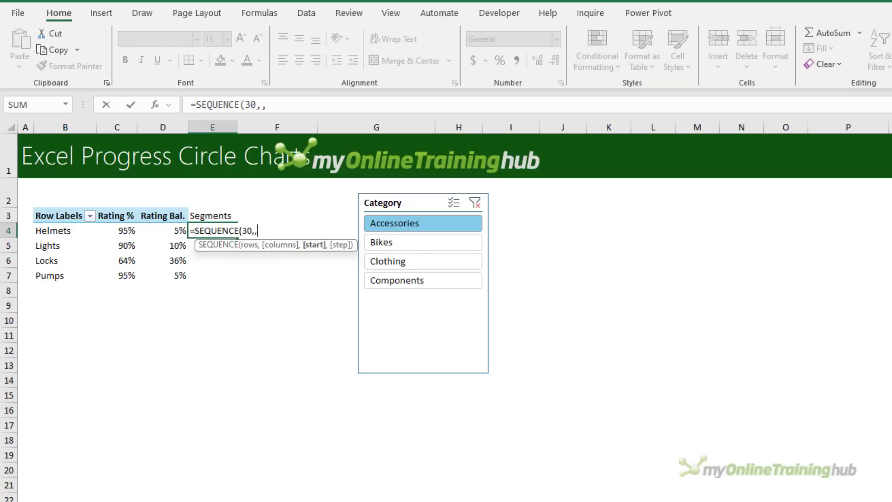
type("0")
type(")-")
type("seq")
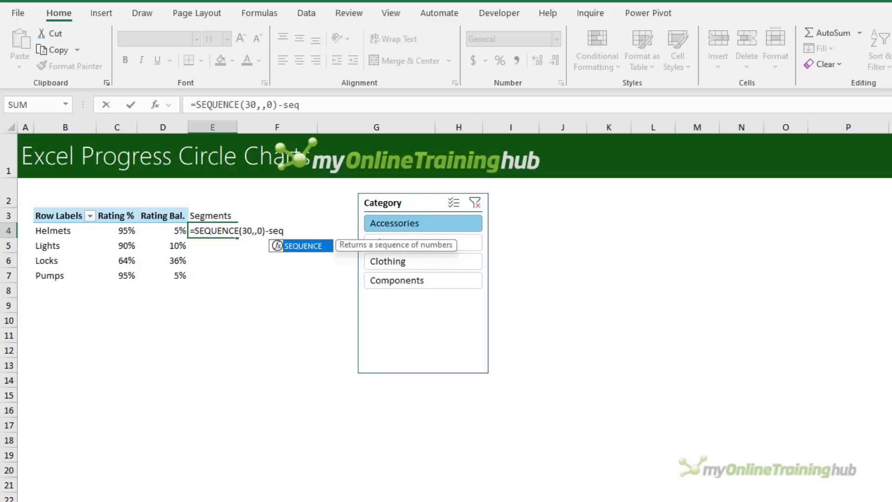
key("Tab")
type("30,")
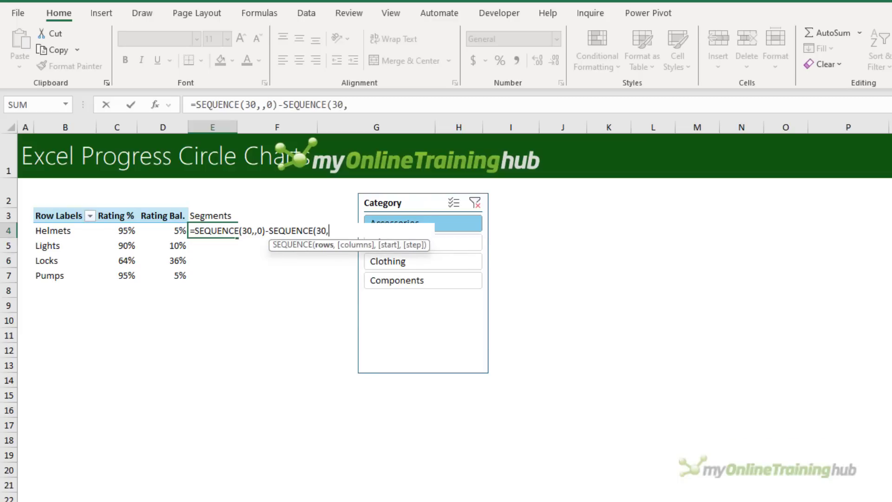
type(",")
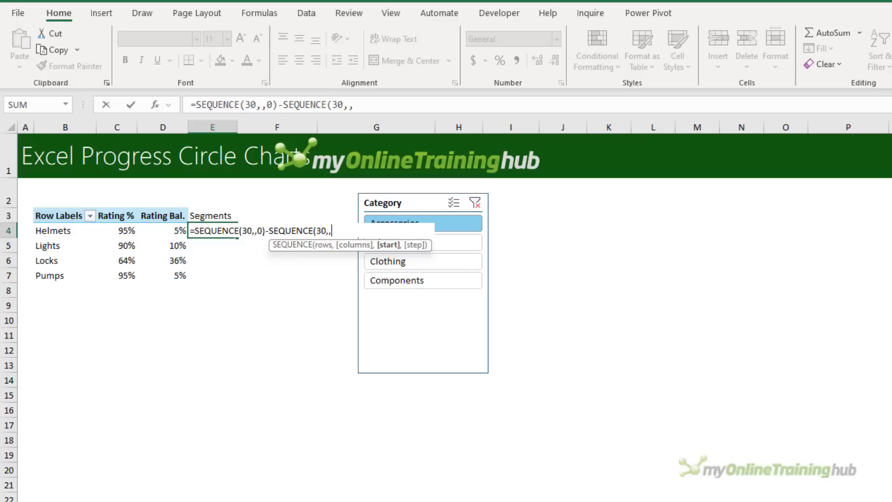
type("-1)")
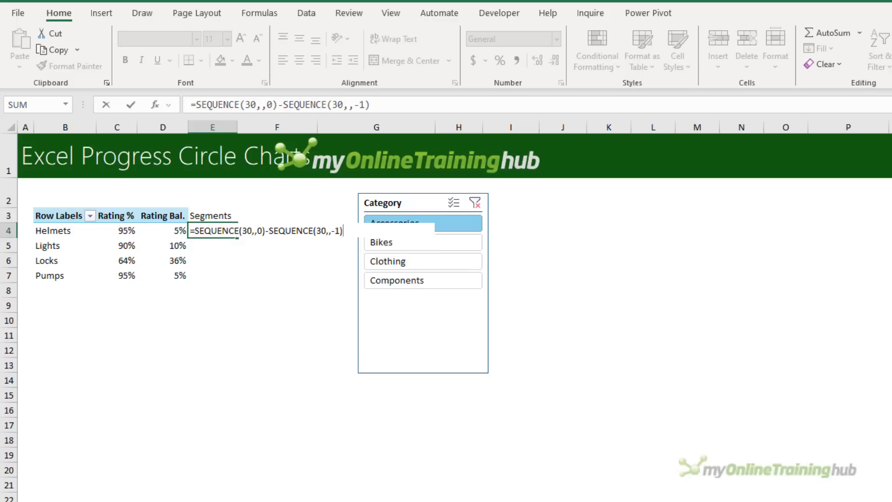
key("ctrl+Return")
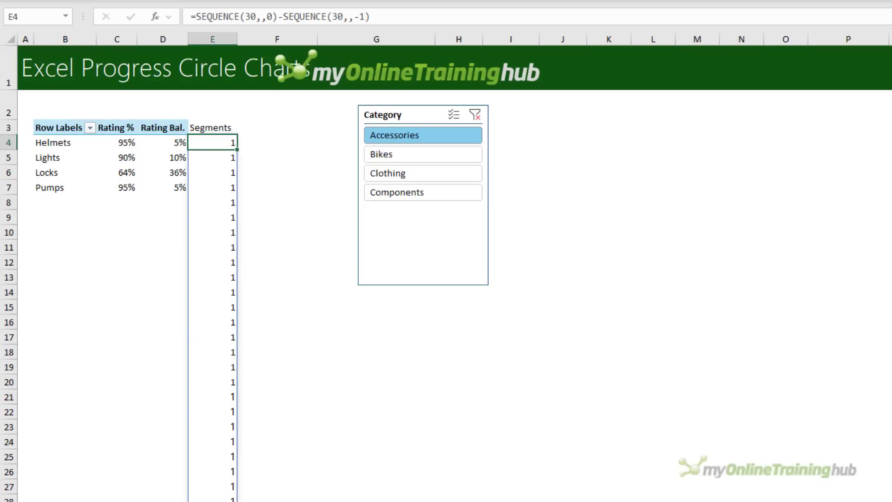
key("Down")
key("Down")
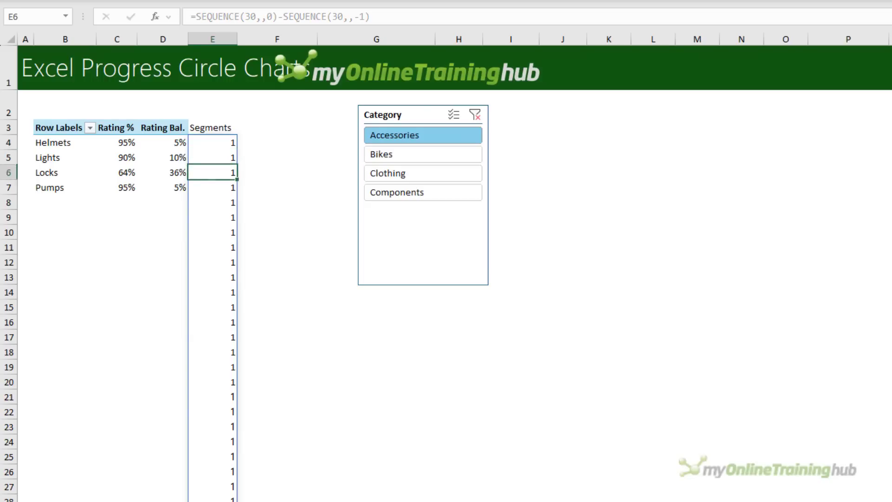
key("Up")
key("Up")
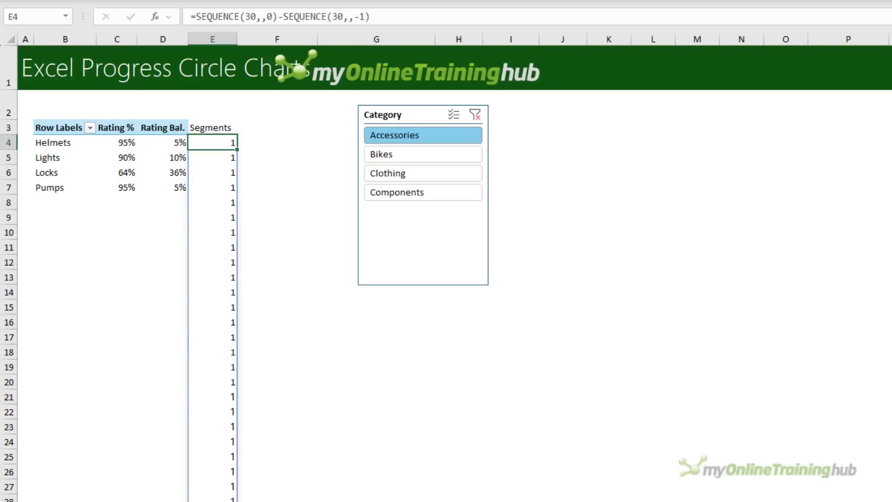
Fill F4:F33 with 1 as test values beside the Segments formula
key("Right")
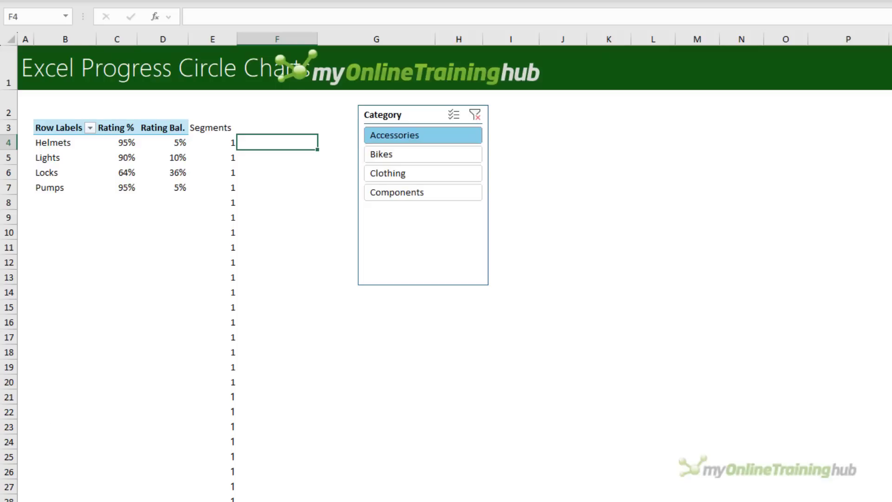
key("shift+Down")
key("shift+Down")
key("shift+Down")
key("shift+Down")
key("shift+Down")
key("shift+Down")
key("shift+Down")
key("shift+Down")
key("shift+Down")
key("shift+Down")
key("shift+Down")
key("shift+Down")
key("shift+Down")
key("shift+Down")
key("shift+Down")
key("shift+Down")
key("shift+Down")
key("shift+Down")
key("shift+Down")
key("shift+Down")
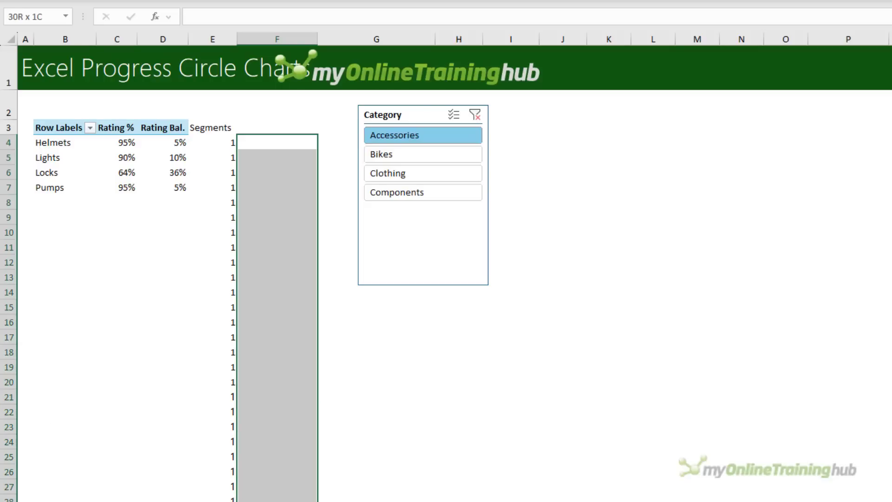
type("1")
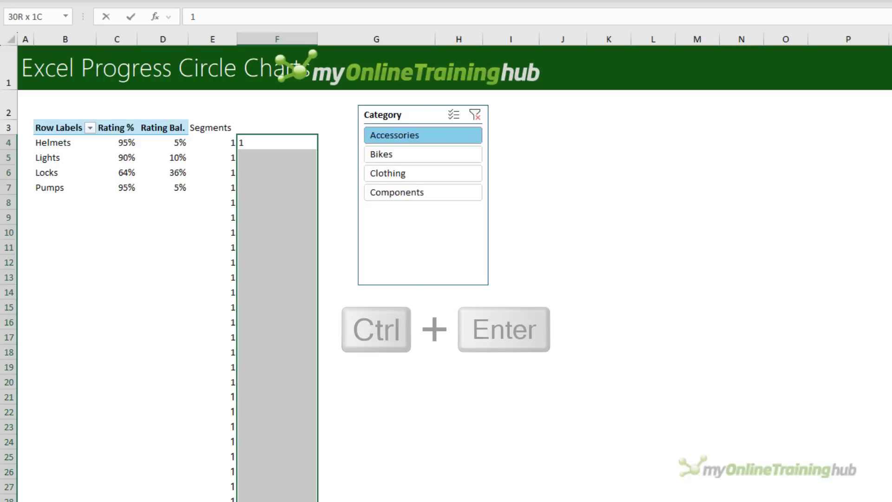
key("ctrl+Return")
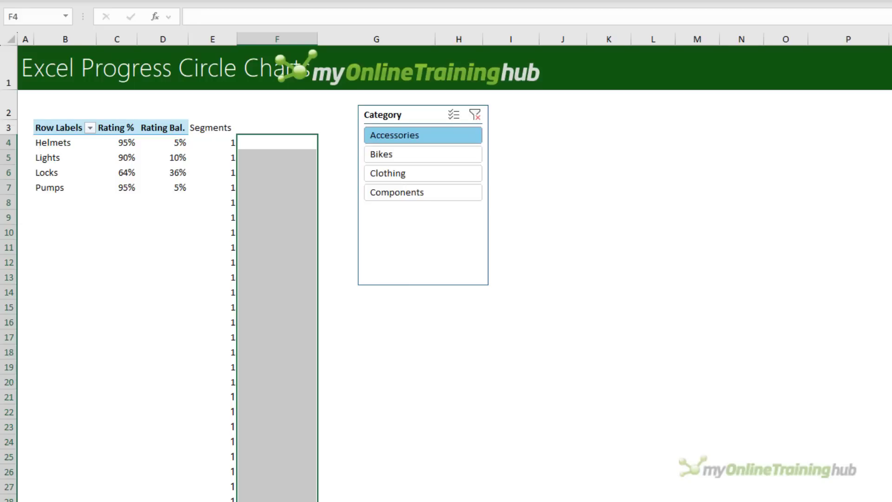
left_click(213, 142)
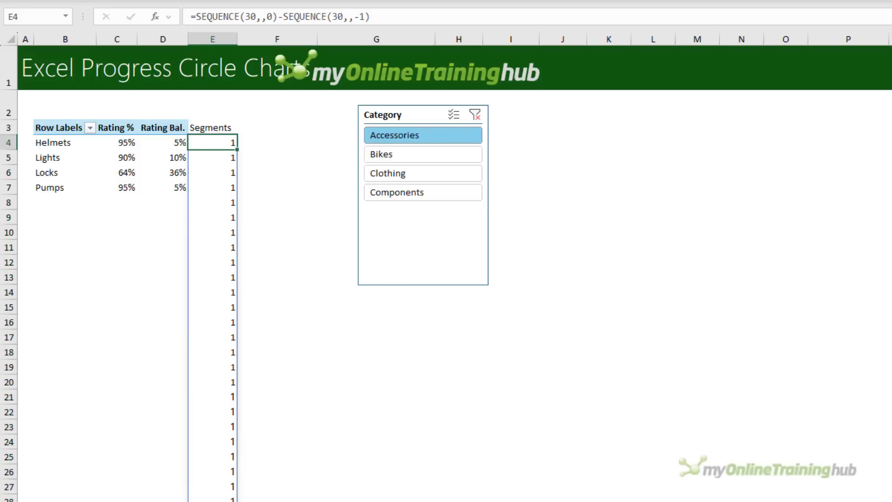
left_click(277, 143)
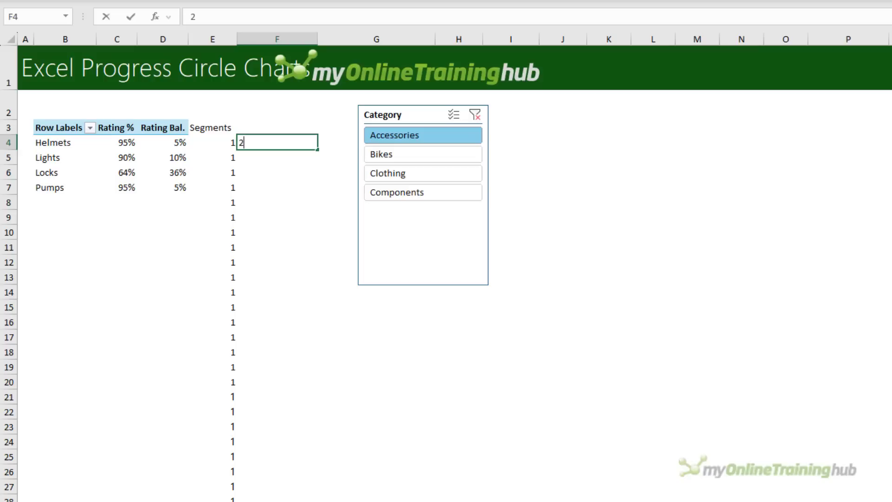
Enter scratch values 20, 30, 40 and 10 in F4:F7
key("Return")
type("30")
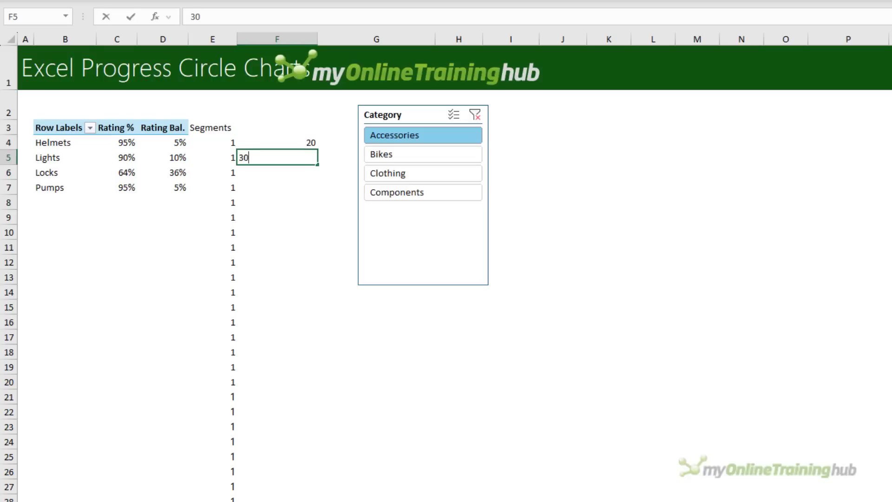
key("Return")
type("40")
key("Return")
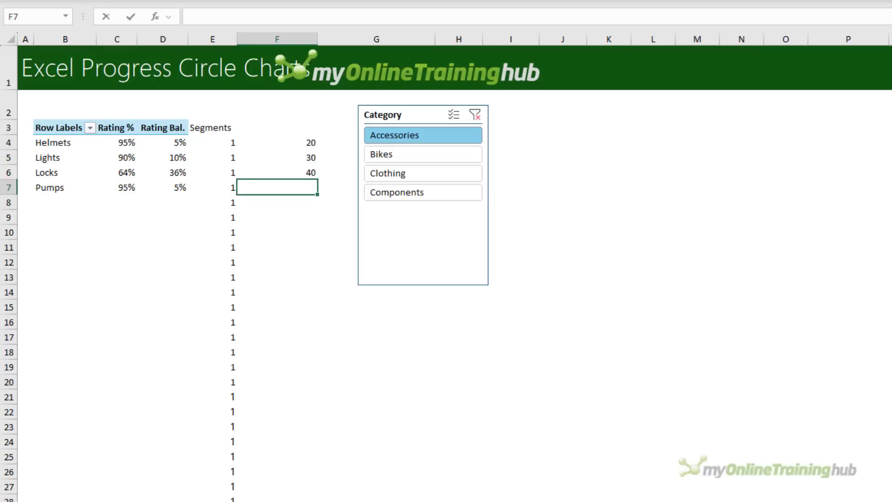
type("10")
key("Return")
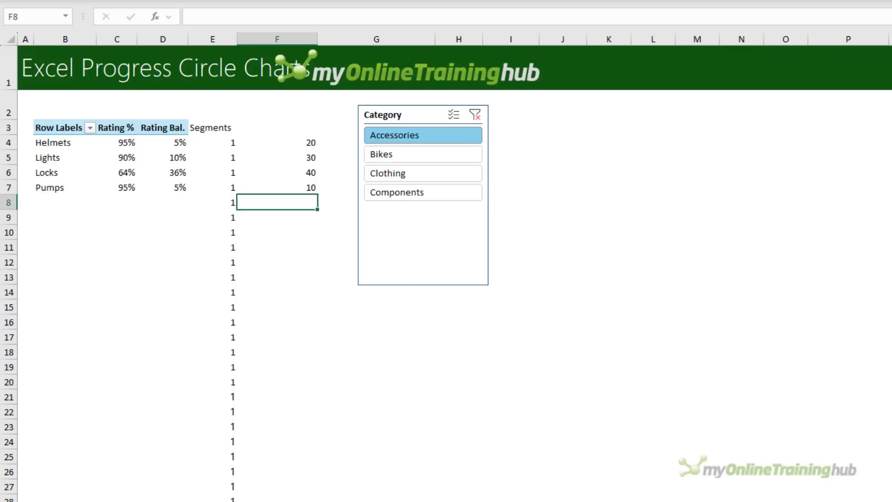
Clear the scratch values in column F and return to the Segments column
key("Up")
key("Up")
key("Up")
key("Up")
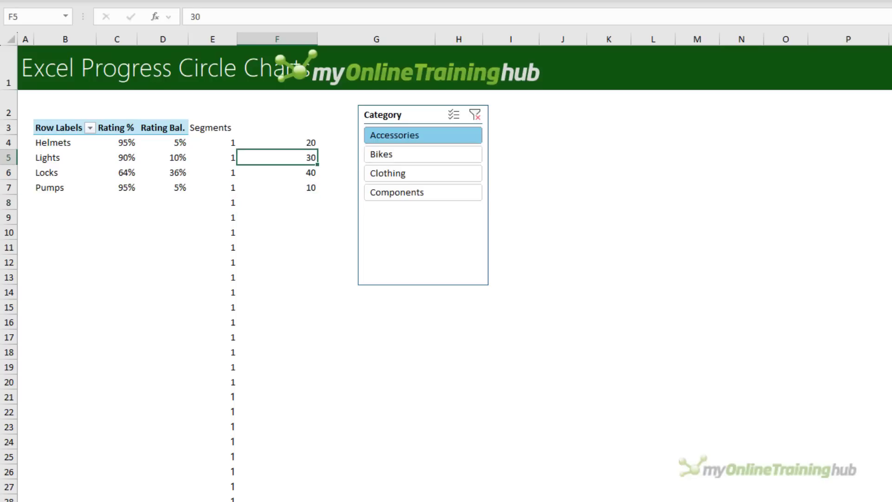
key("shift+Down")
key("shift+Down")
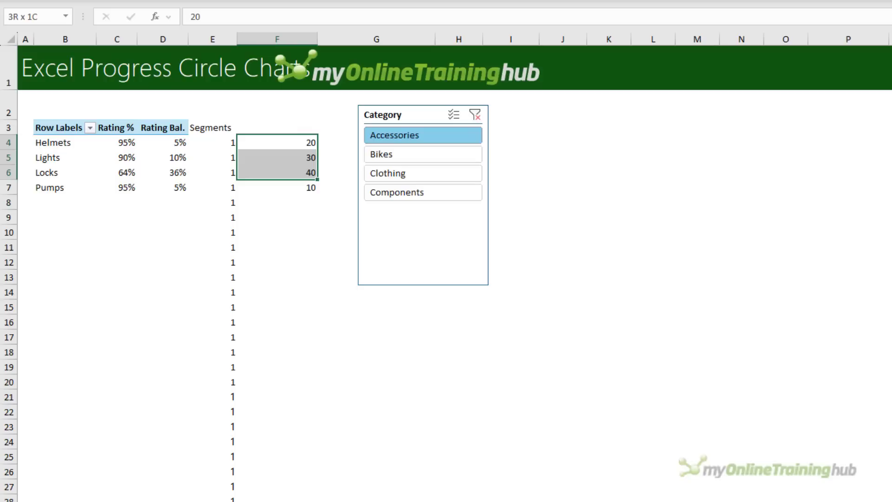
key("shift+Down")
key("Delete")
key("Left")
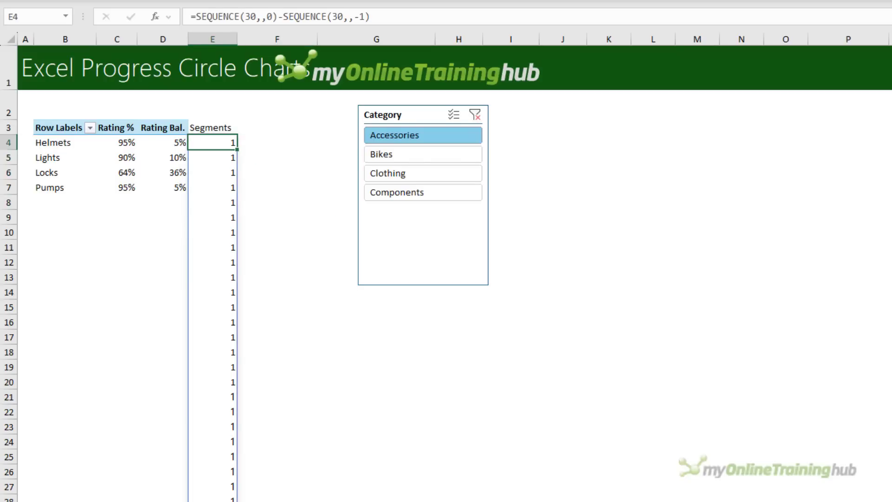
Insert a doughnut chart from Segments E3:E33 and move it left below the slicer
key("Up")
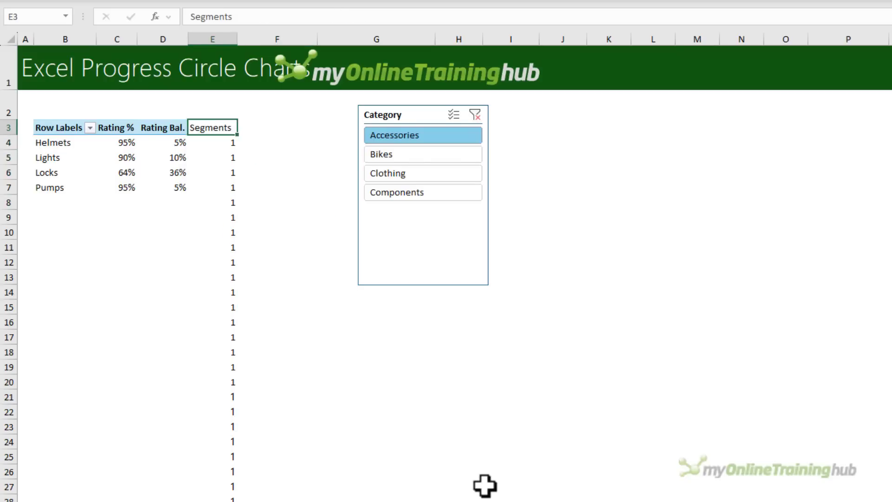
key("ctrl+shift+Down")
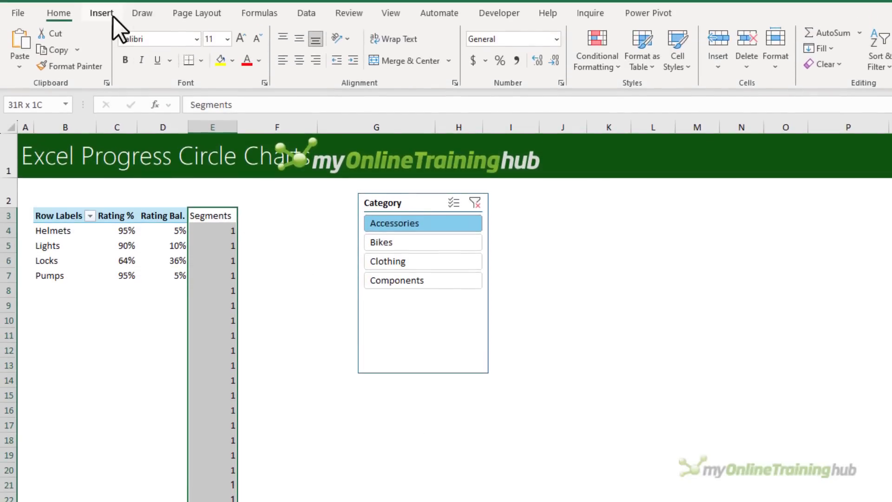
left_click(105, 14)
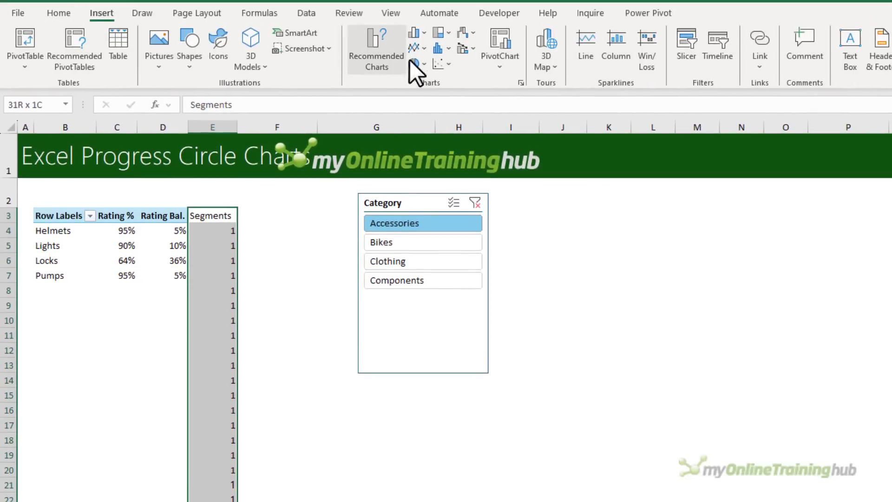
left_click(420, 62)
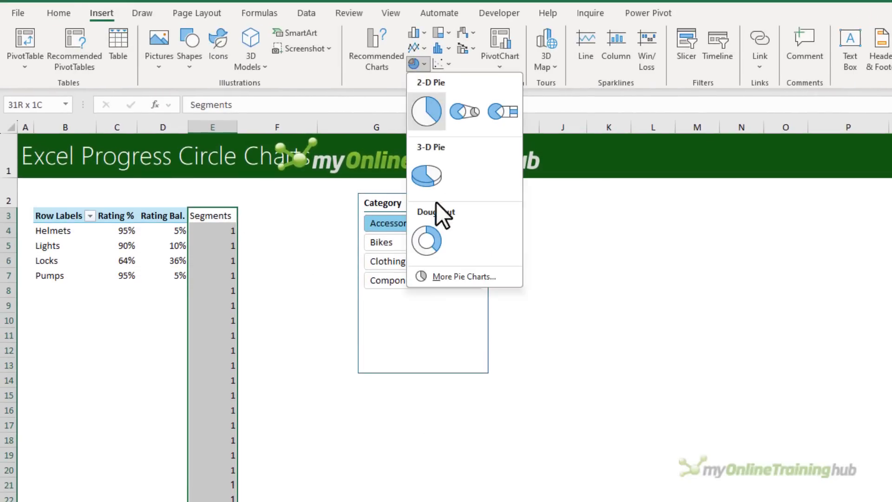
left_click(439, 241)
left_click_drag(533, 312, 265, 295)
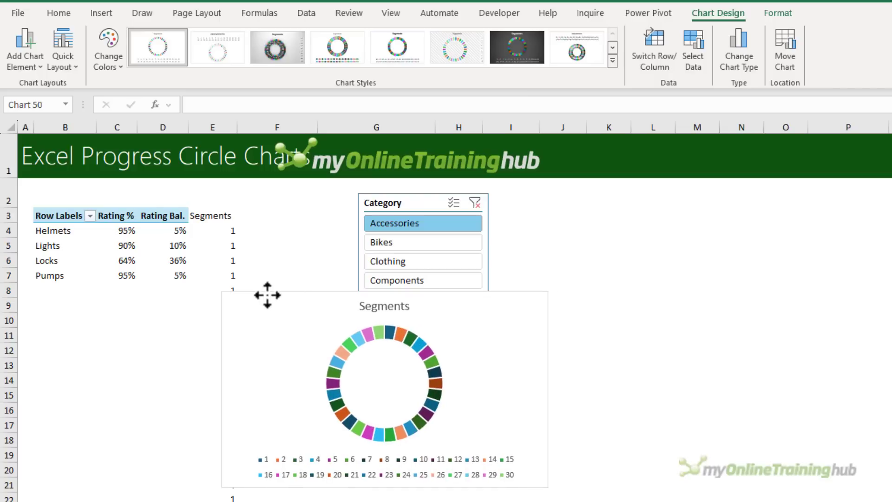
Give the Category slicer 4 columns and no header, stretch it wide, and place the chart beneath
left_click(403, 197)
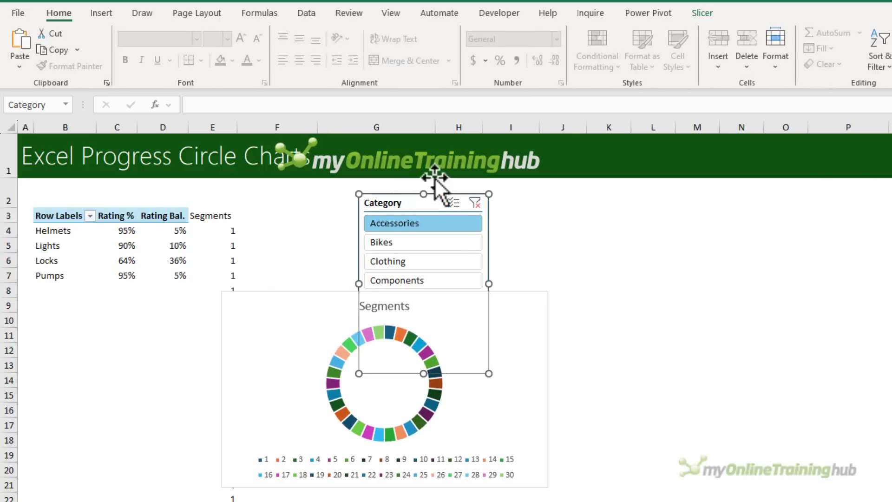
left_click(692, 13)
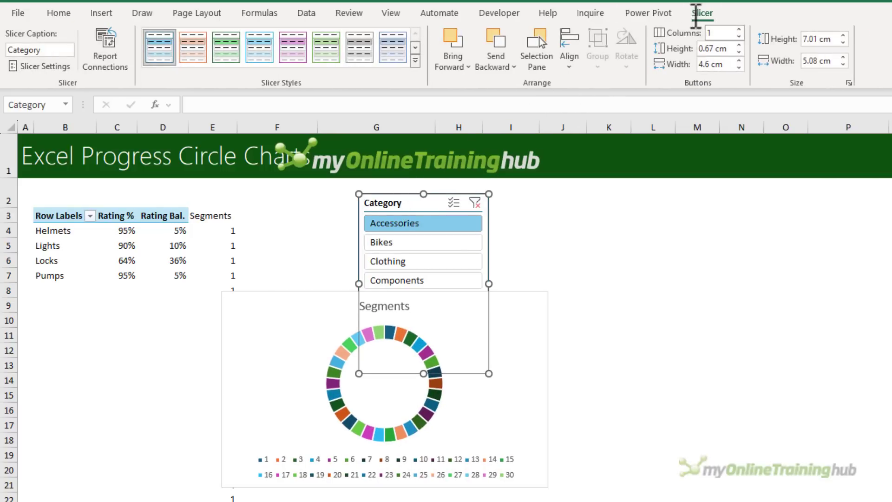
left_click(717, 37)
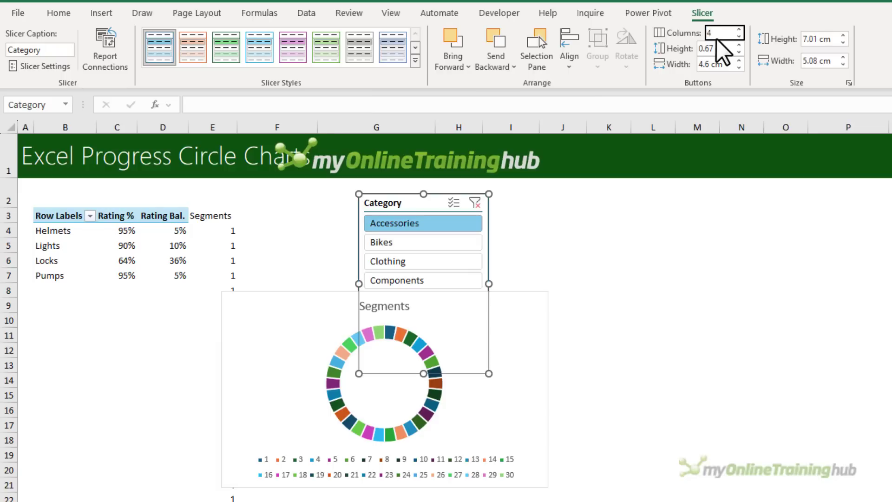
key("Return")
left_click(59, 68)
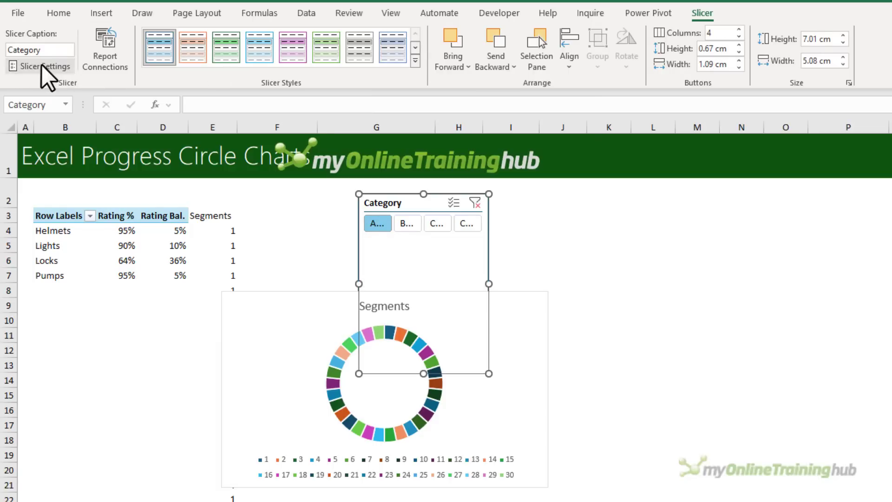
left_click(346, 276)
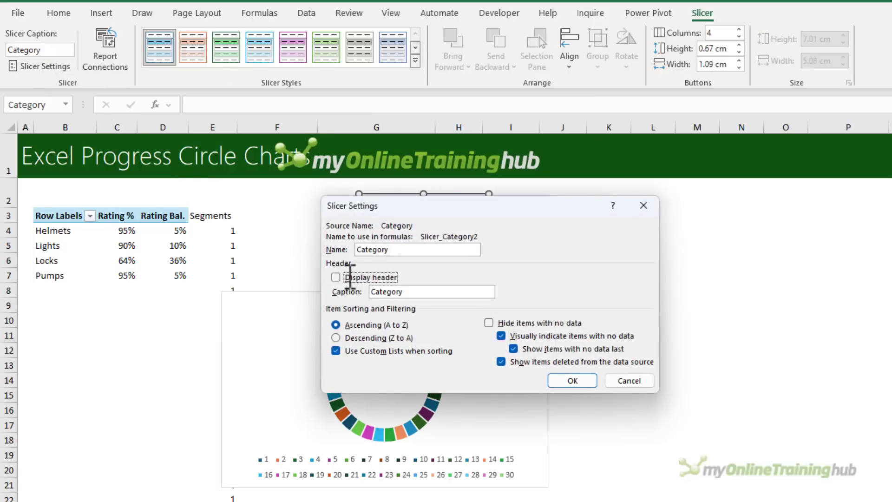
left_click(564, 381)
left_click_drag(489, 373, 727, 222)
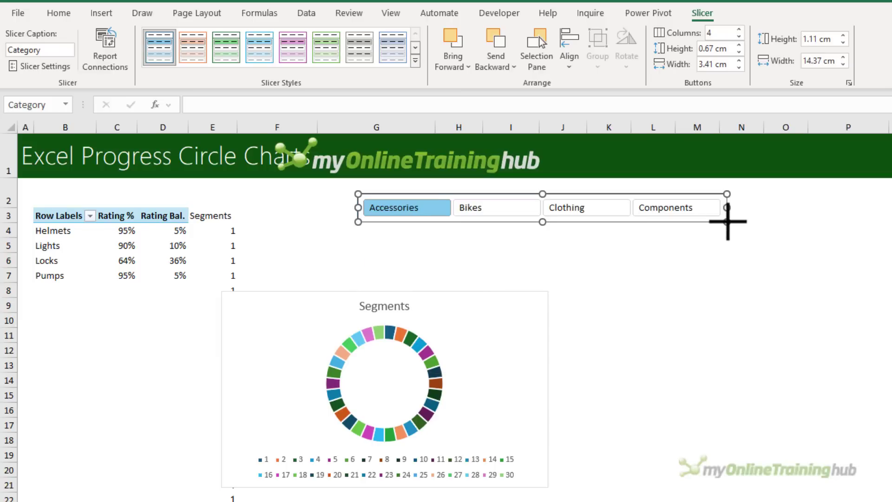
left_click_drag(305, 291, 427, 237)
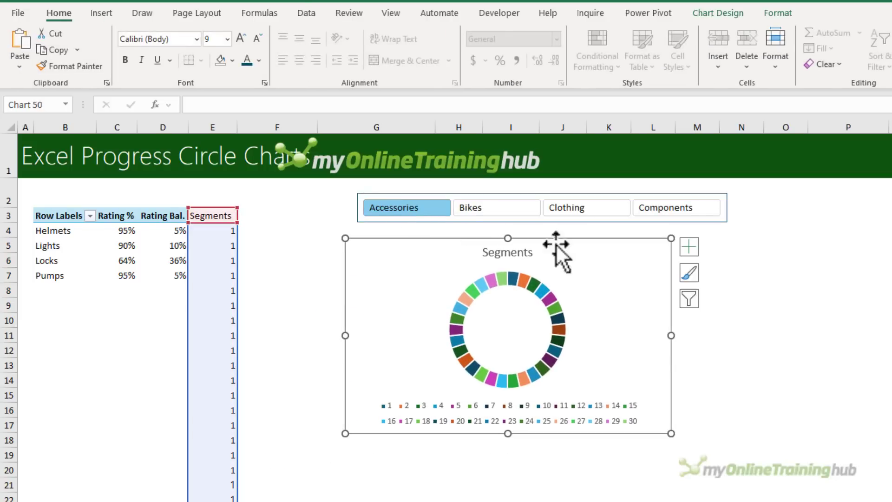
Remove the doughnut chart's legend and bring up the series formatting pane
left_click(683, 250)
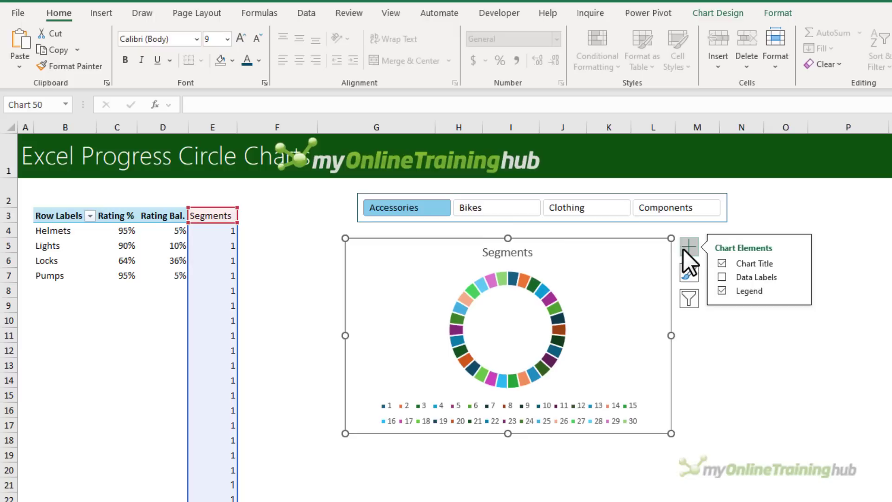
left_click(722, 291)
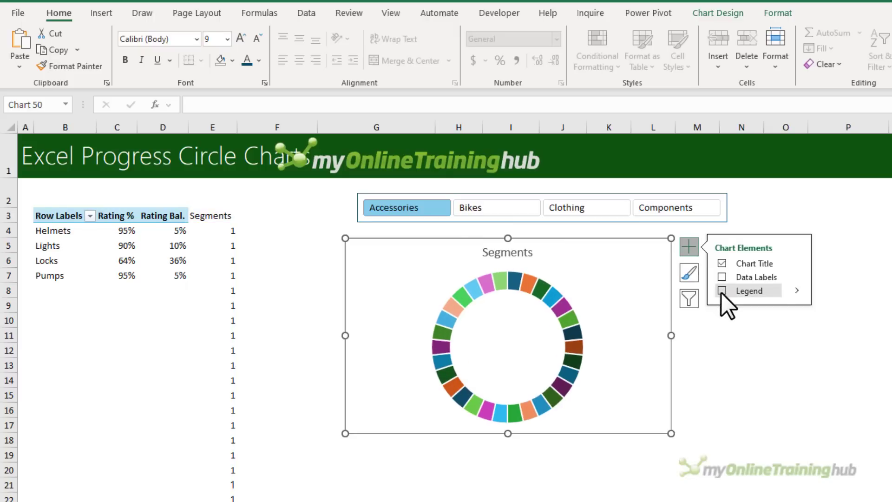
left_click(555, 290)
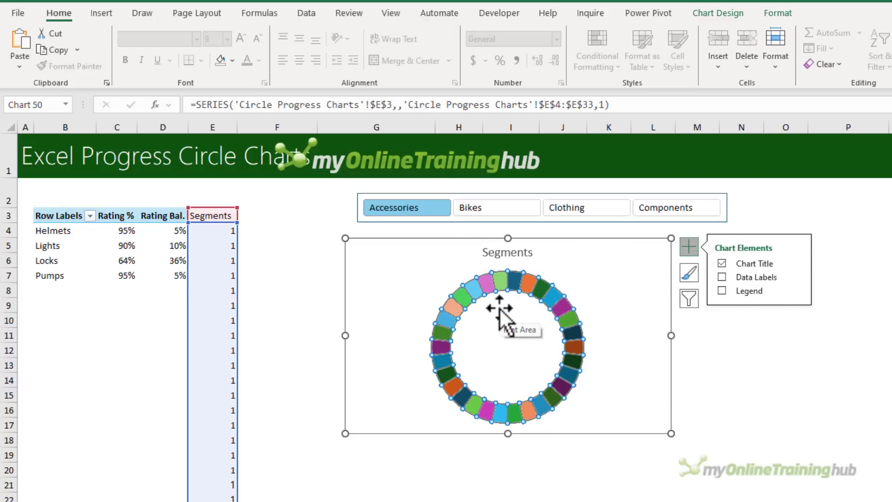
left_click(771, 14)
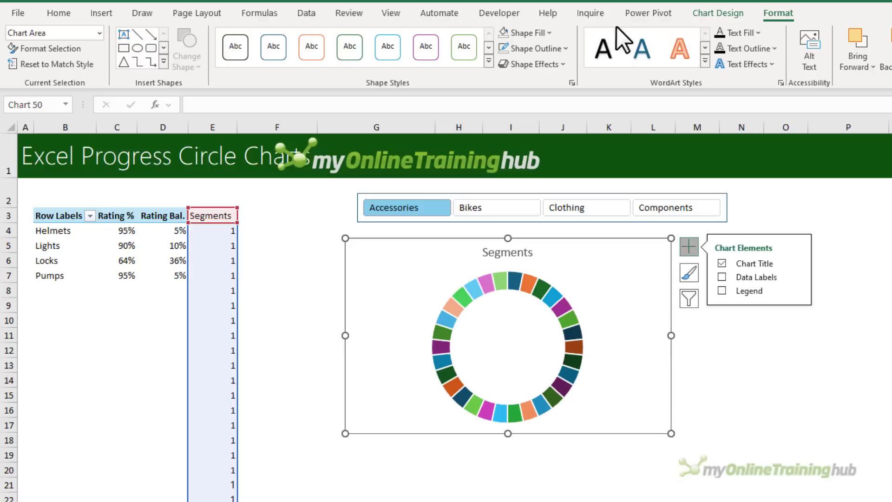
left_click(549, 32)
key("ctrl+1")
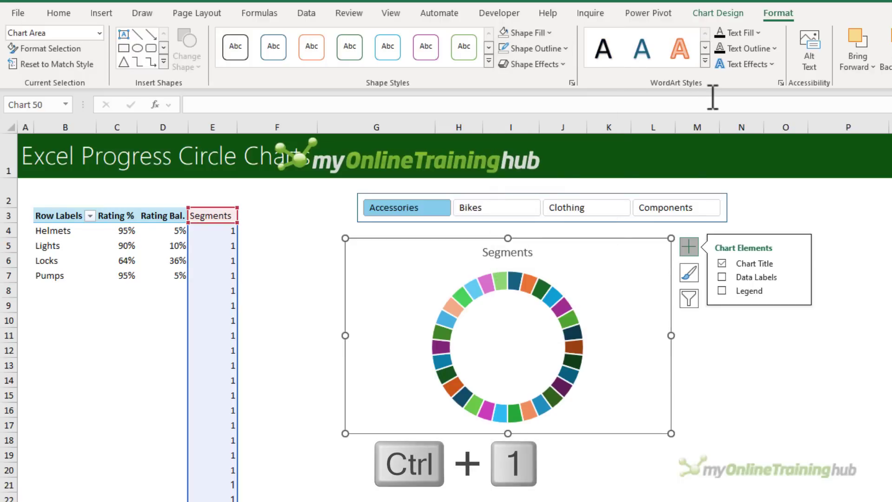
left_click_drag(668, 240, 703, 236)
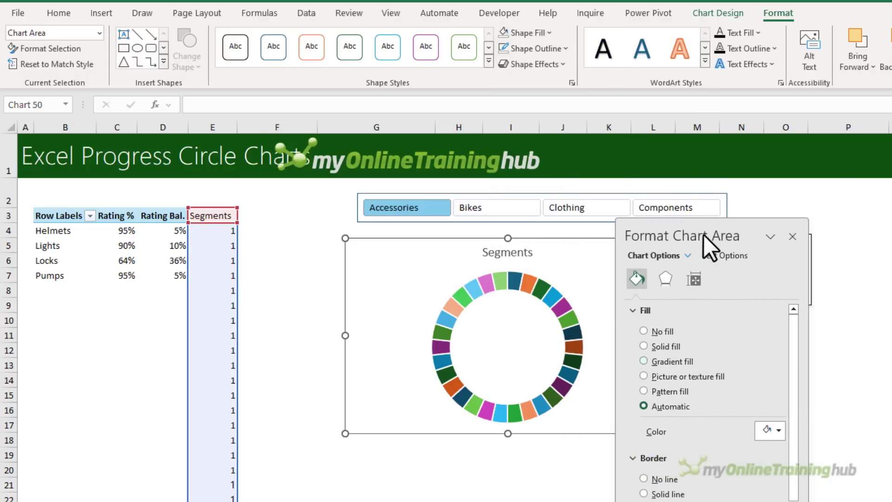
Fill all doughnut segments solid dark blue with a solid white border line
left_click(568, 305)
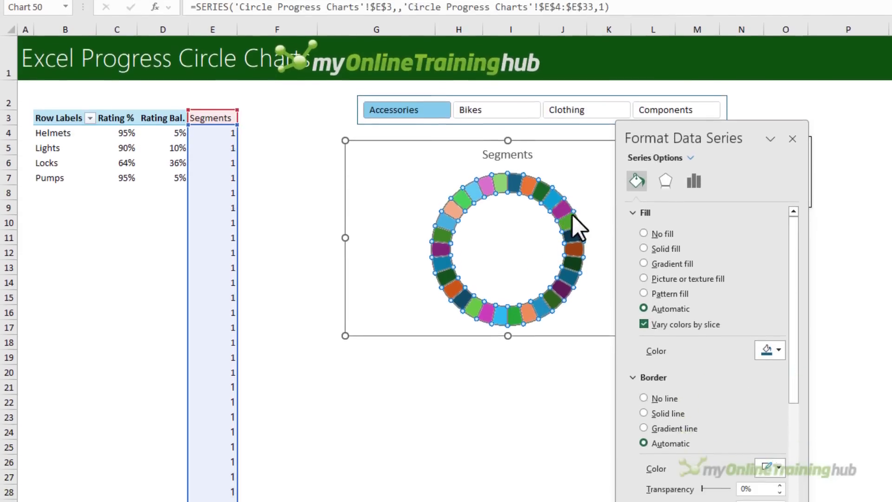
left_click(655, 233)
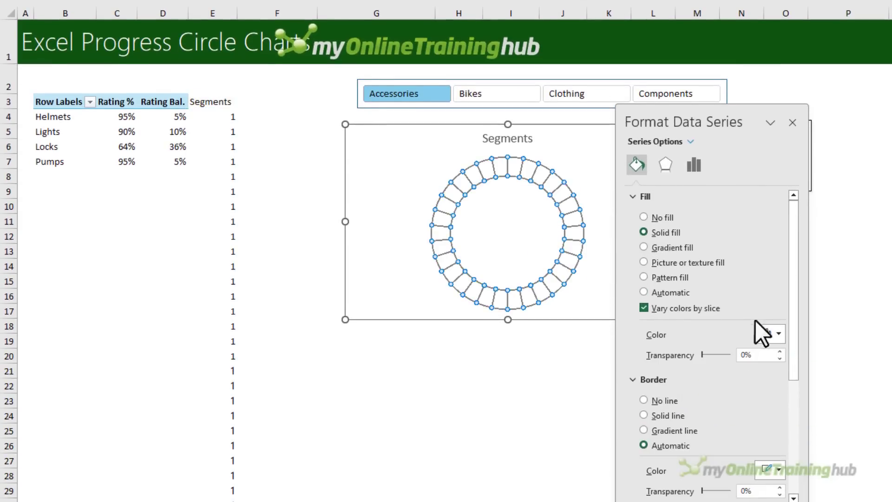
left_click(778, 341)
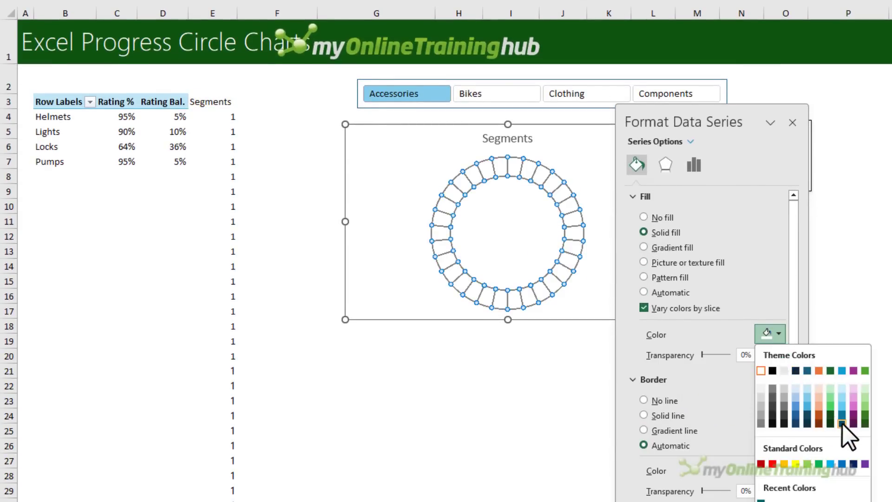
left_click(841, 422)
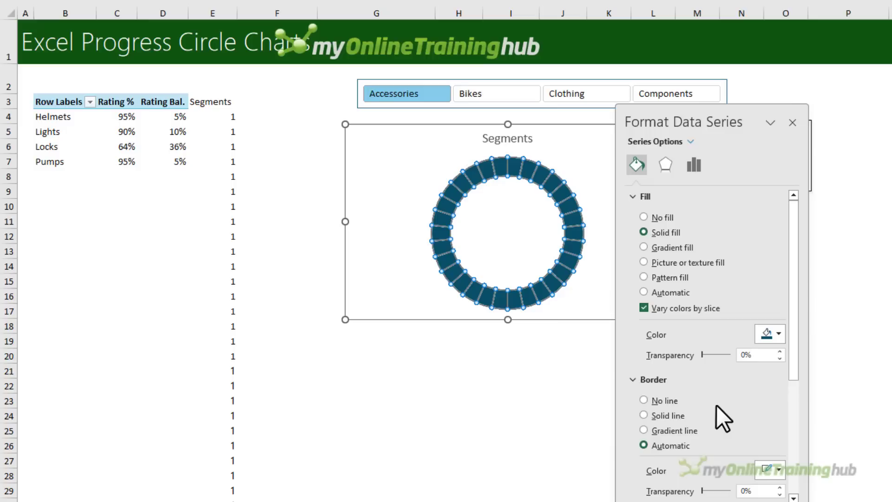
scroll(716, 405, "down", 3)
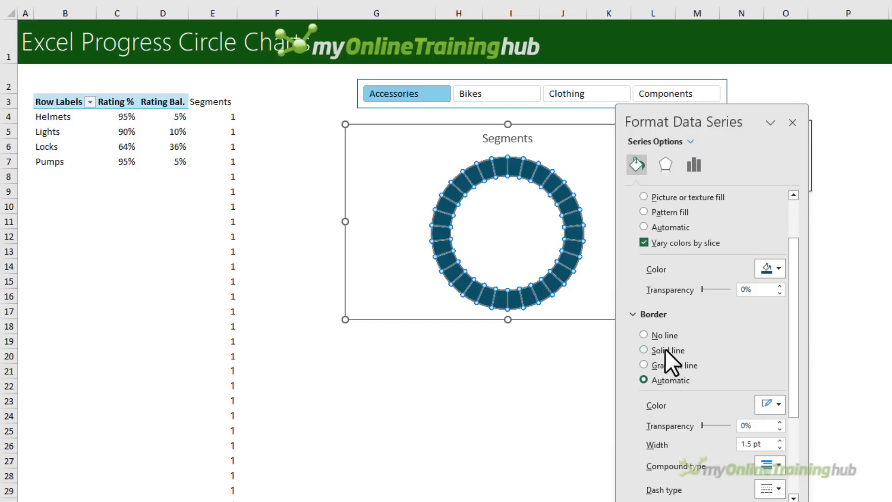
left_click(665, 350)
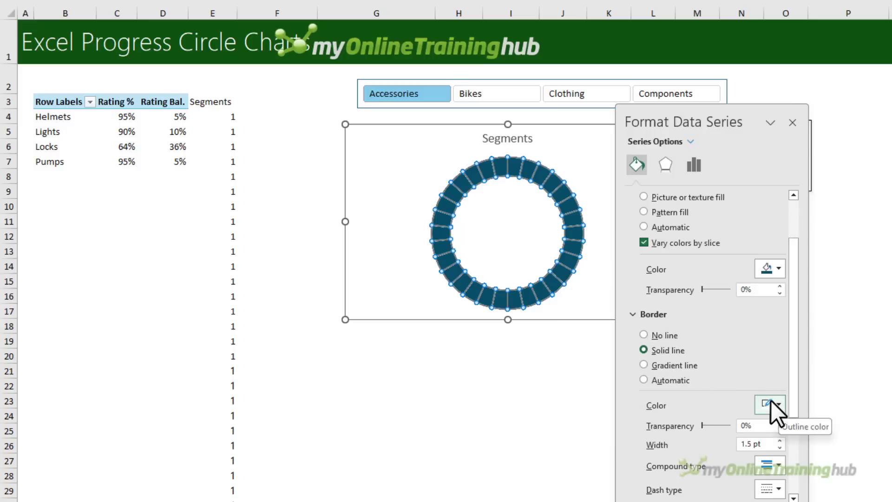
left_click(537, 355)
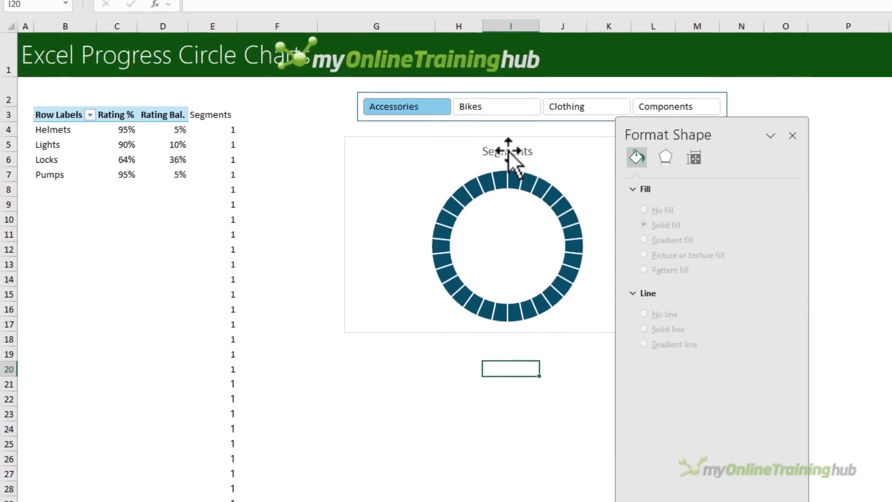
Link the chart title to cell B4 so it reads Helmets
left_click(497, 140)
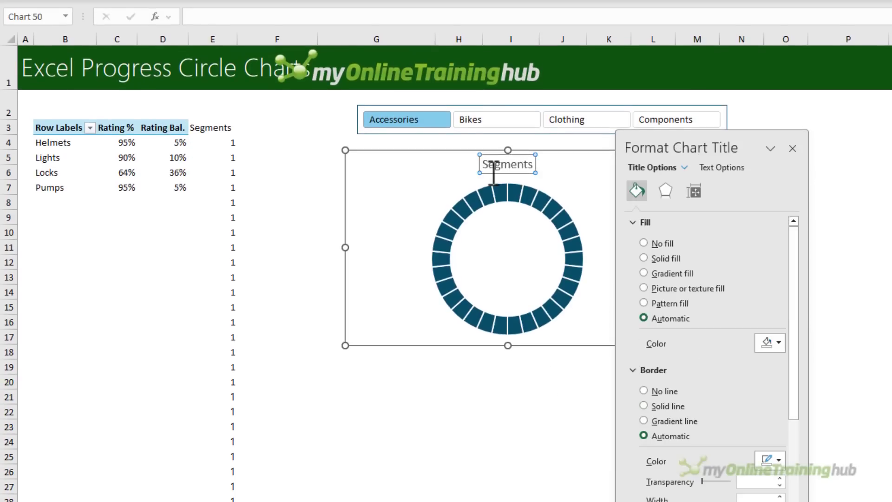
left_click(229, 15)
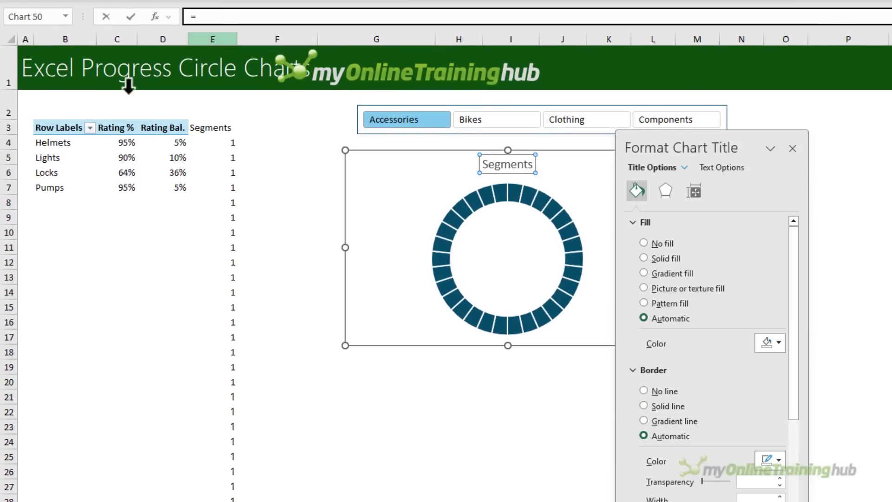
type("=")
left_click(41, 143)
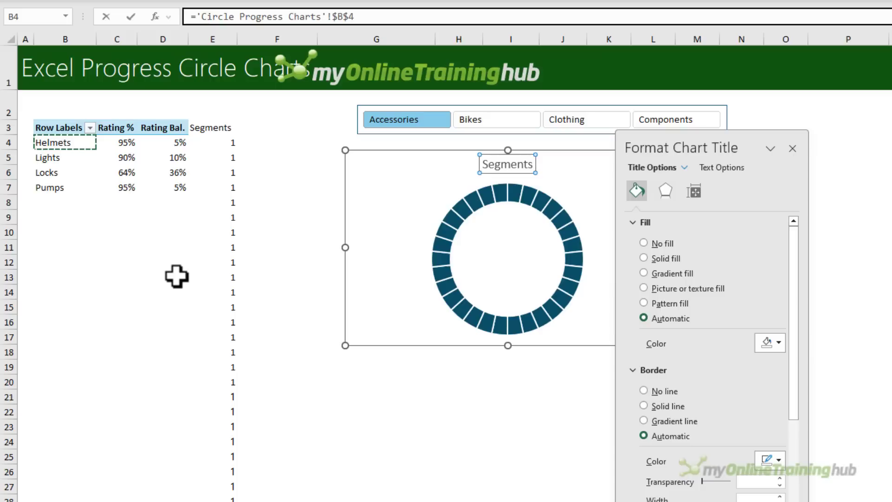
key("Return")
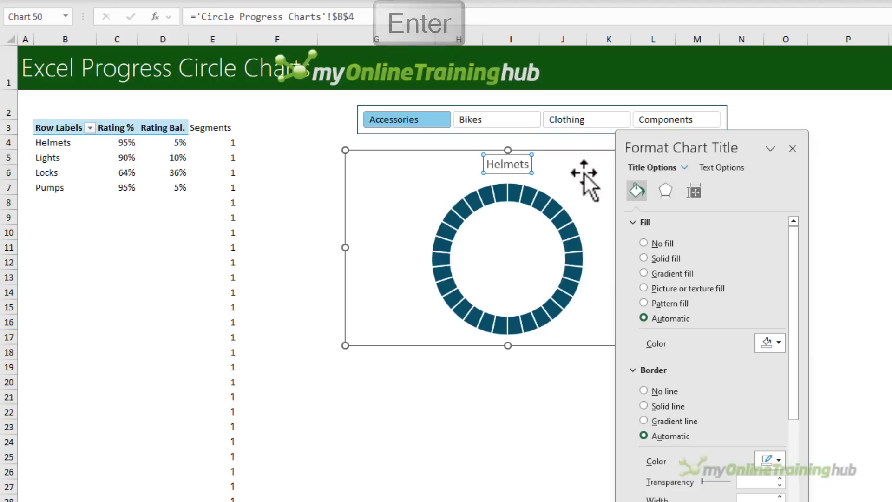
Shrink the chart to a compact square left beside the table, with the Format Chart Area pane floating next to it
left_click_drag(715, 144, 798, 159)
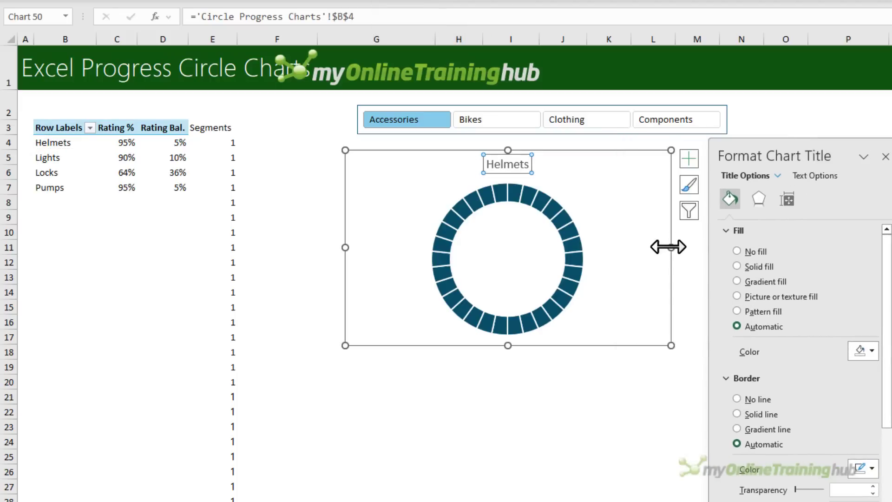
left_click_drag(507, 246, 514, 247)
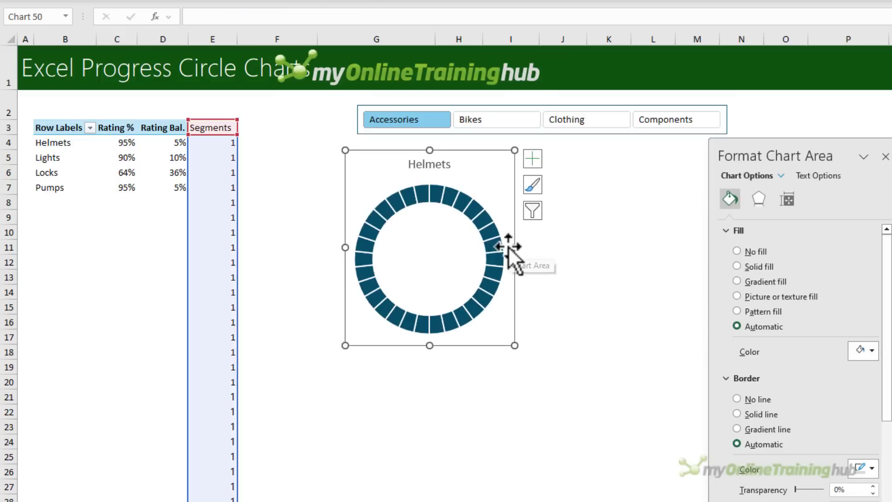
left_click_drag(468, 152, 403, 149)
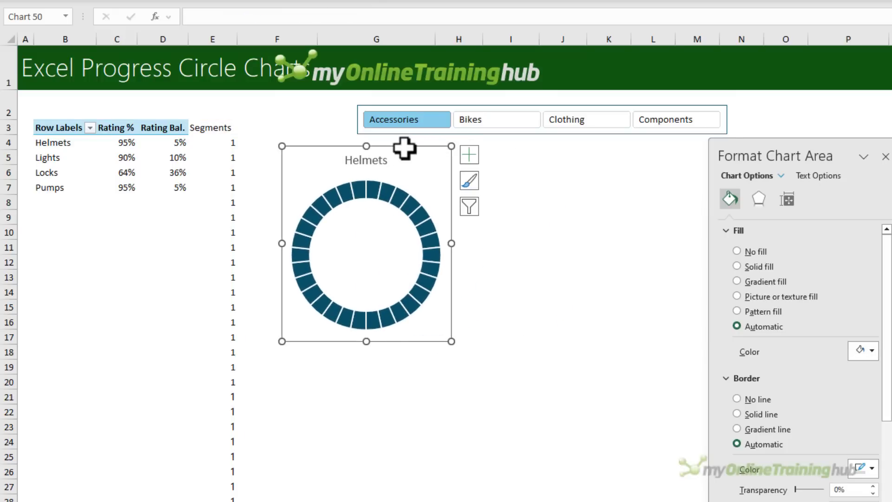
left_click_drag(759, 150, 599, 151)
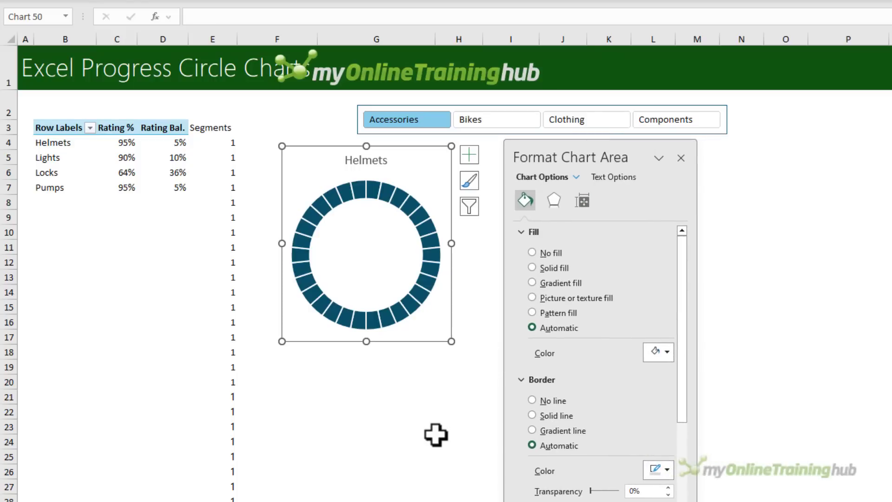
Add a new doughnut series named from B4 with values C4:D4 (95%, 5%)
right_click(352, 253)
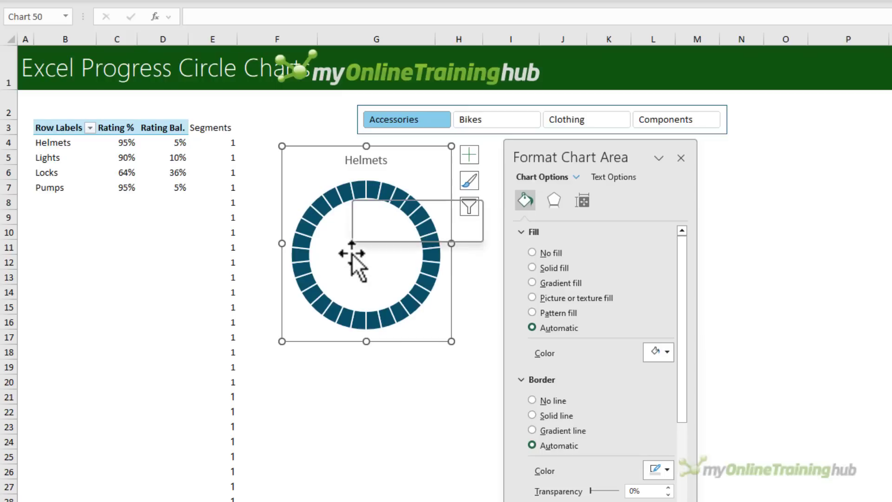
left_click(431, 339)
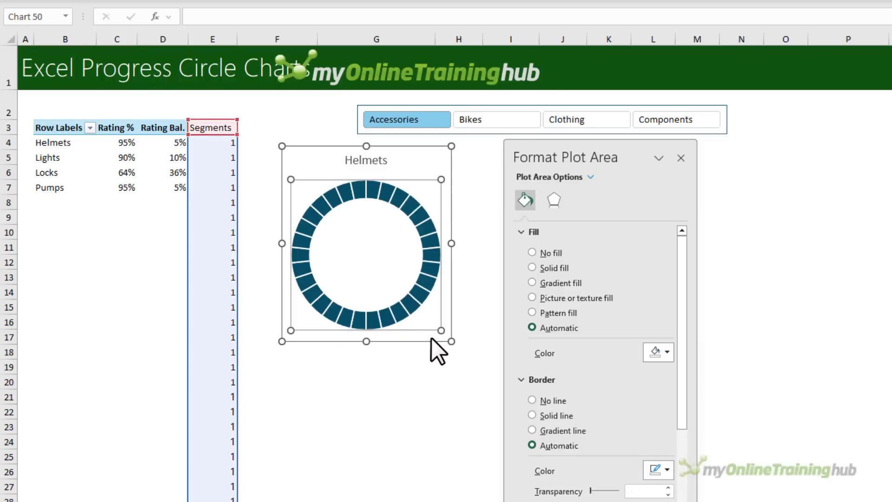
left_click(321, 205)
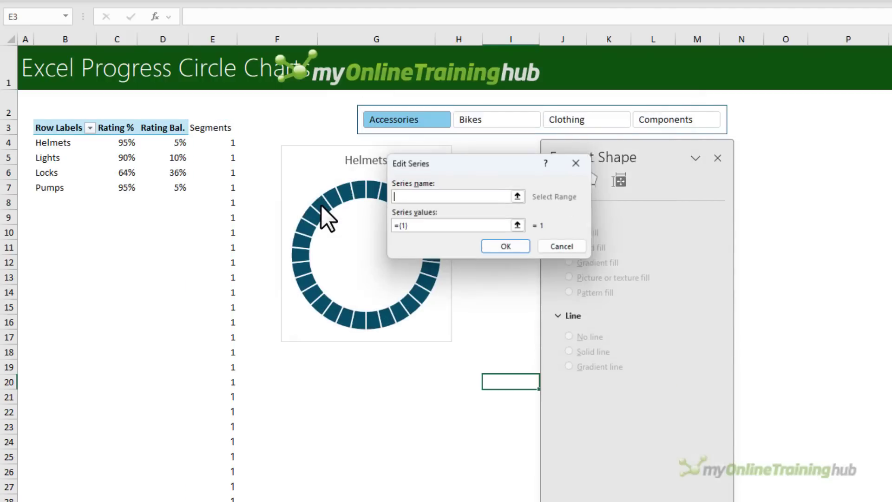
left_click(72, 144)
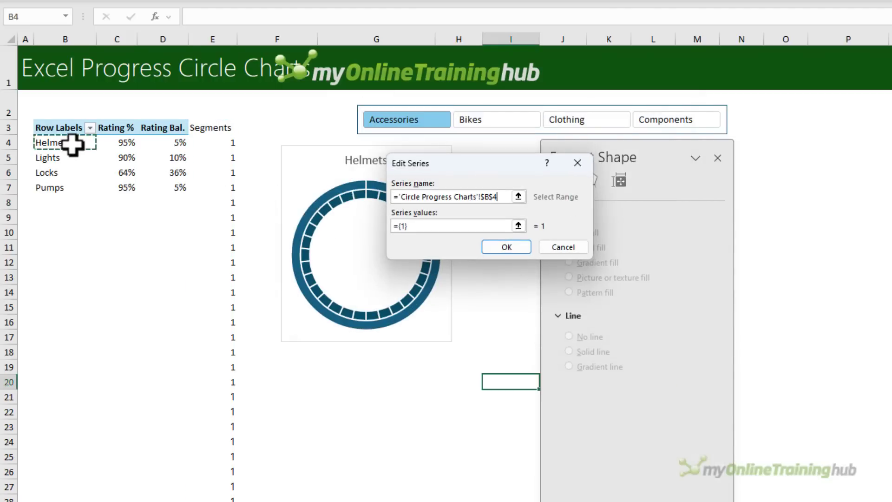
left_click(406, 216)
key("BackSpace")
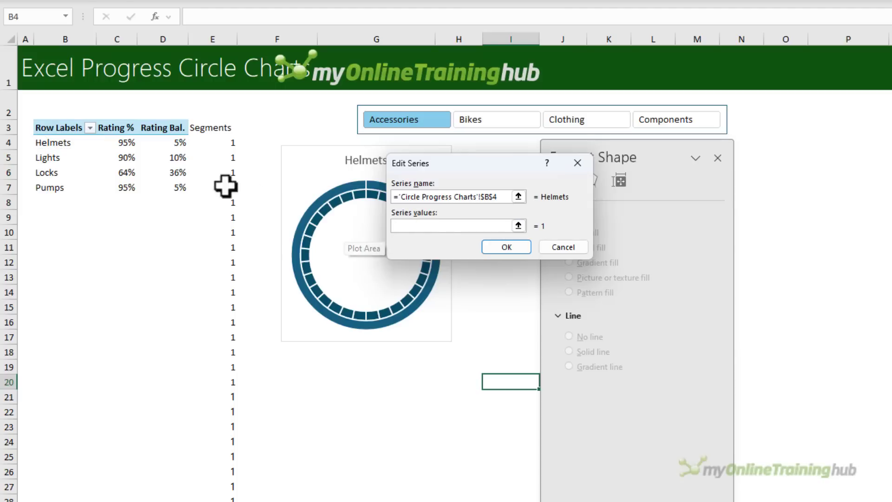
left_click(109, 144)
left_click_drag(109, 144, 167, 143)
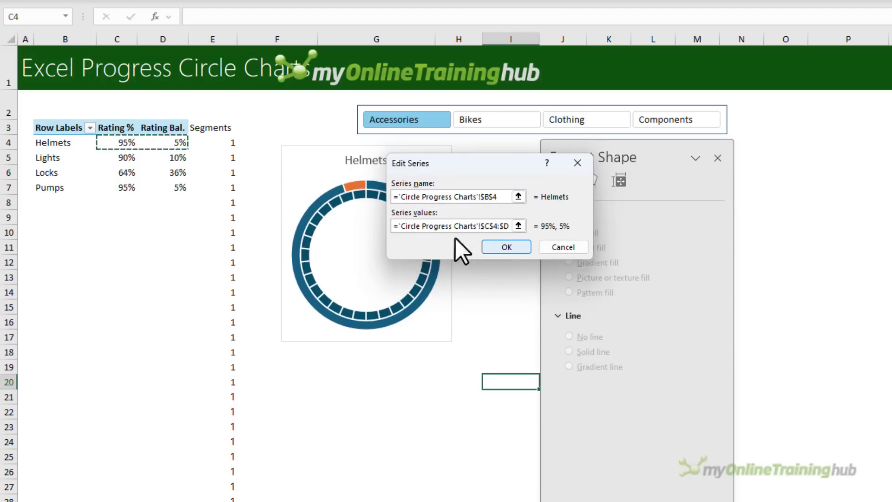
left_click(491, 249)
left_click(595, 302)
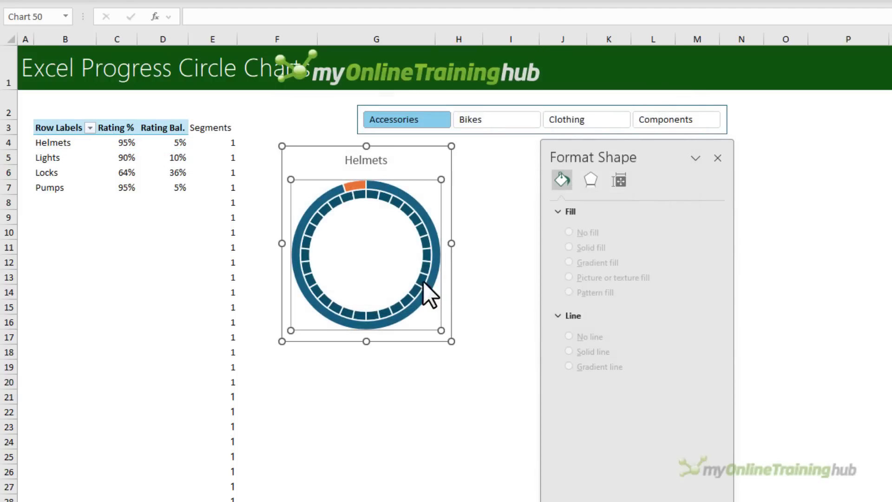
Change the chart to a Combo type with the Helmets series on the secondary axis
left_click(415, 280)
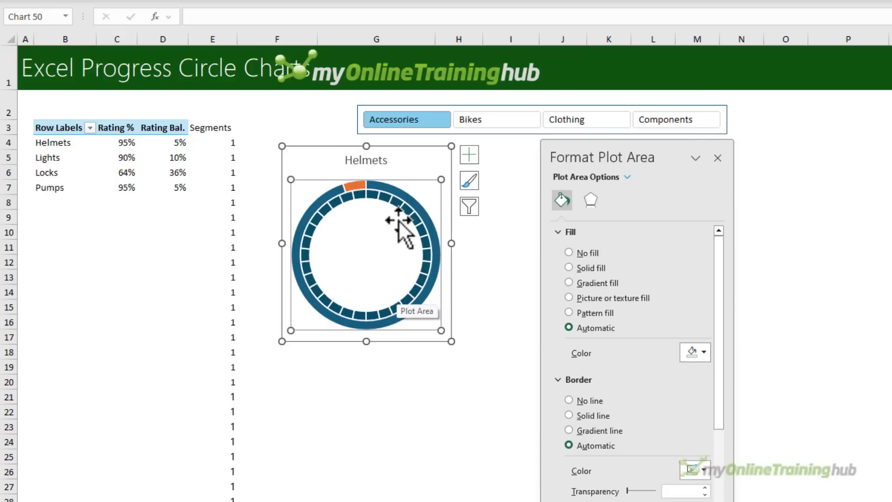
left_click(391, 194)
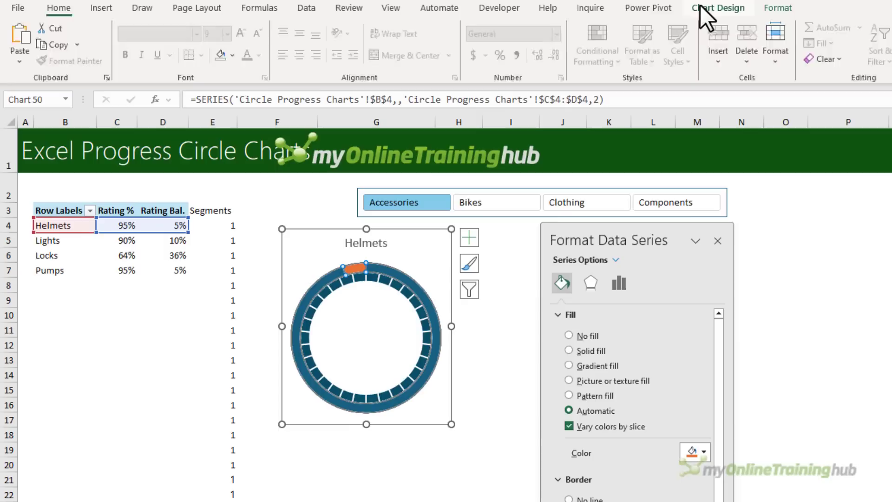
left_click(701, 6)
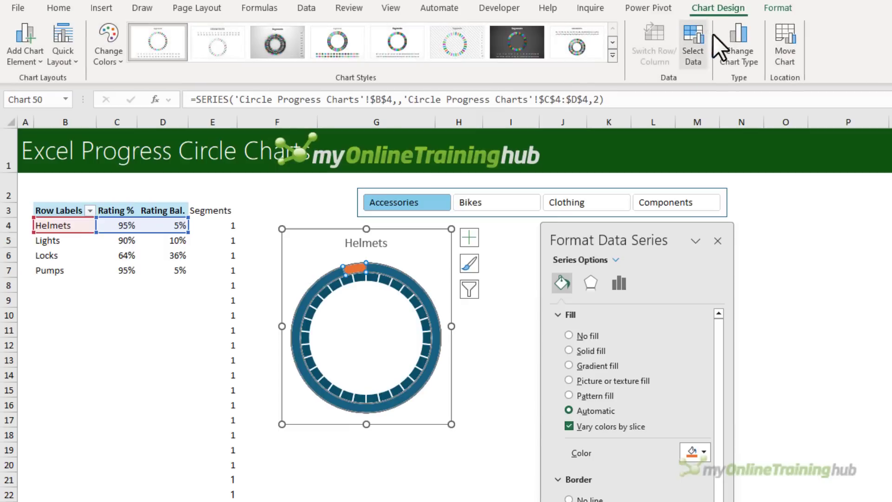
left_click(726, 63)
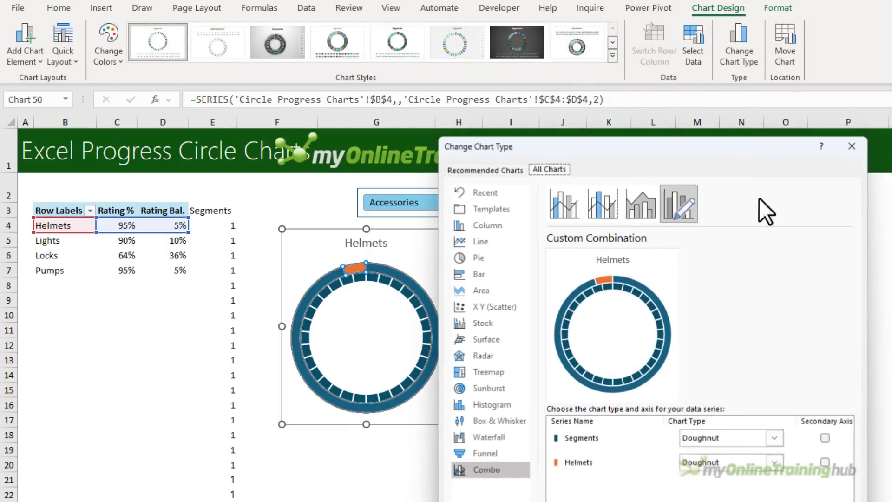
left_click(825, 462)
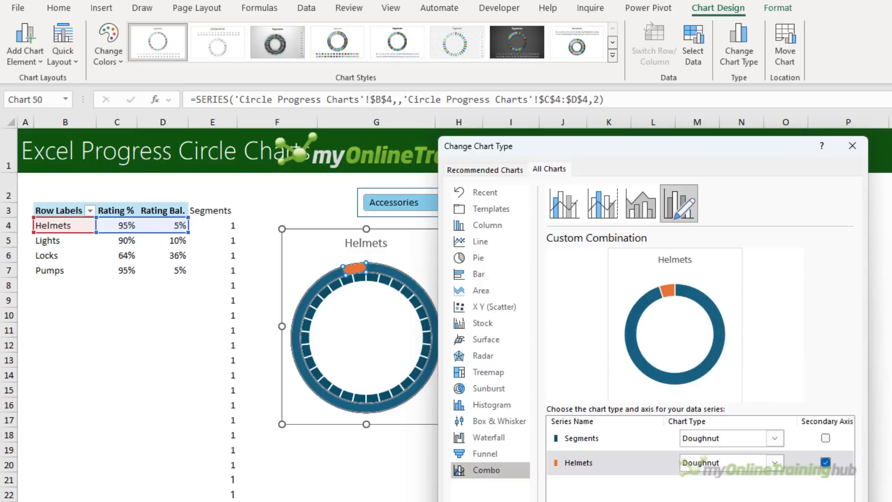
key("Return")
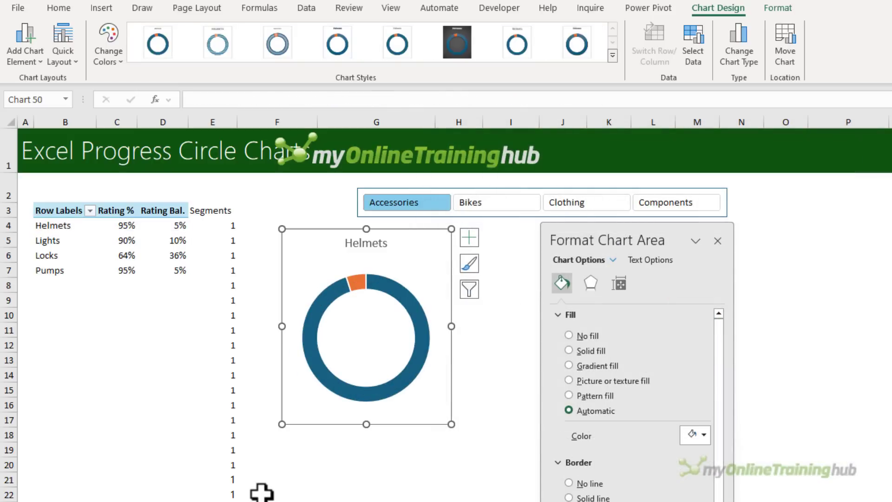
Set the Helmets 95% slice to No fill so the segmented ring shows through
left_click(388, 398)
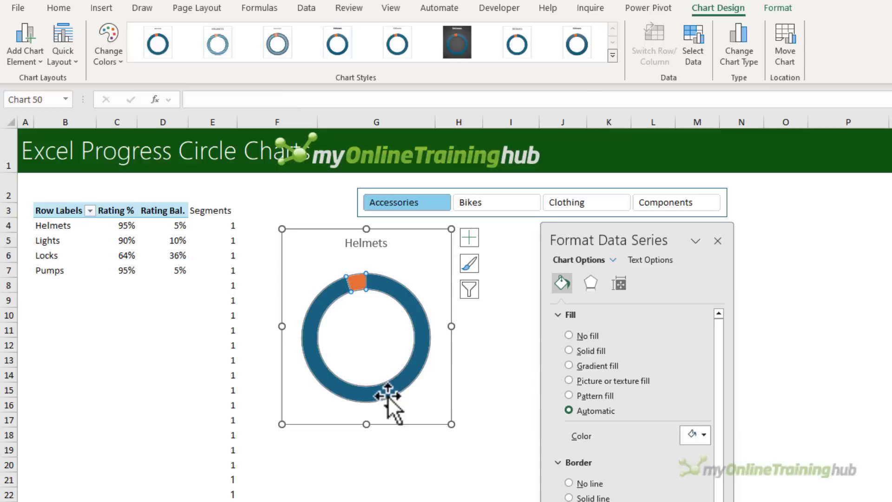
left_click(407, 308)
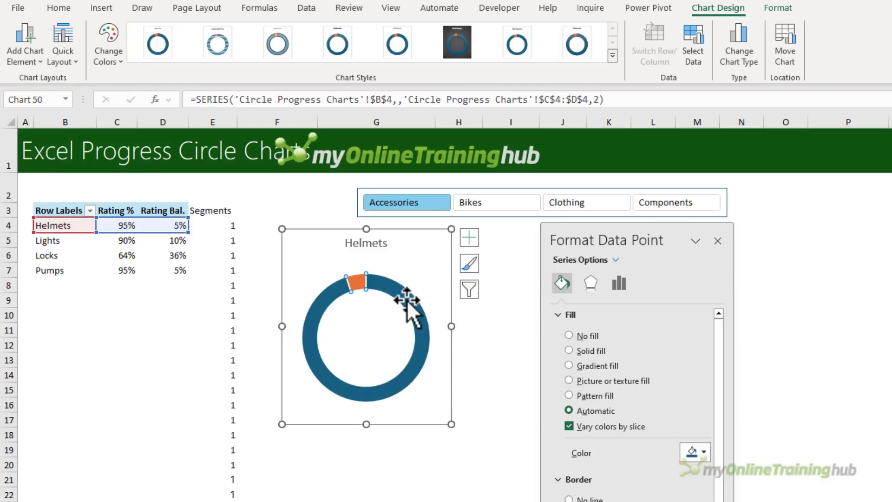
left_click(583, 339)
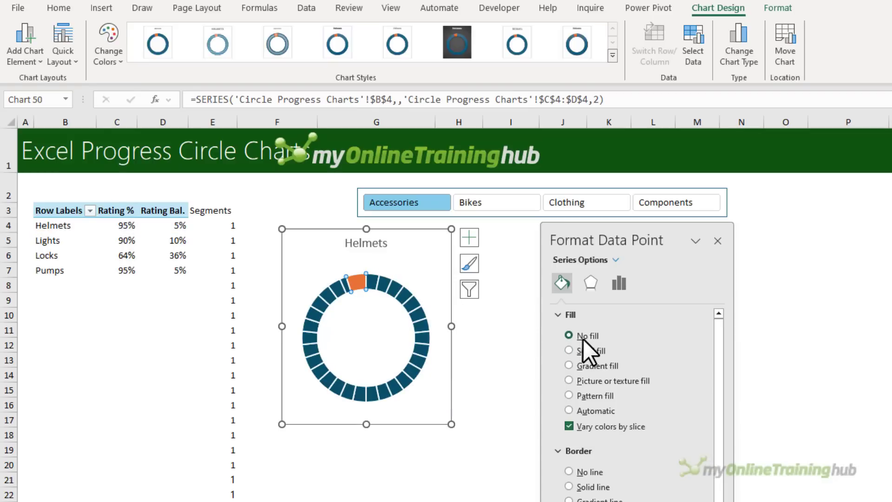
Give the 5% slice a solid white fill at 25% transparency
left_click(354, 283)
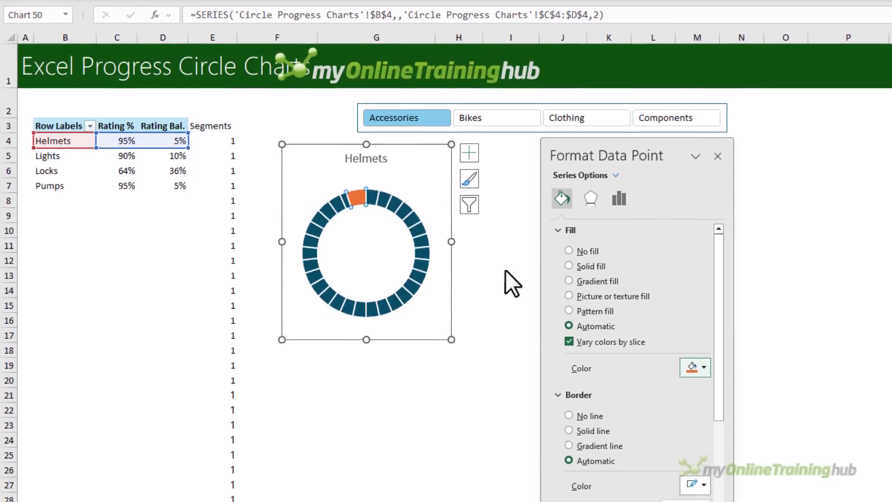
left_click(704, 339)
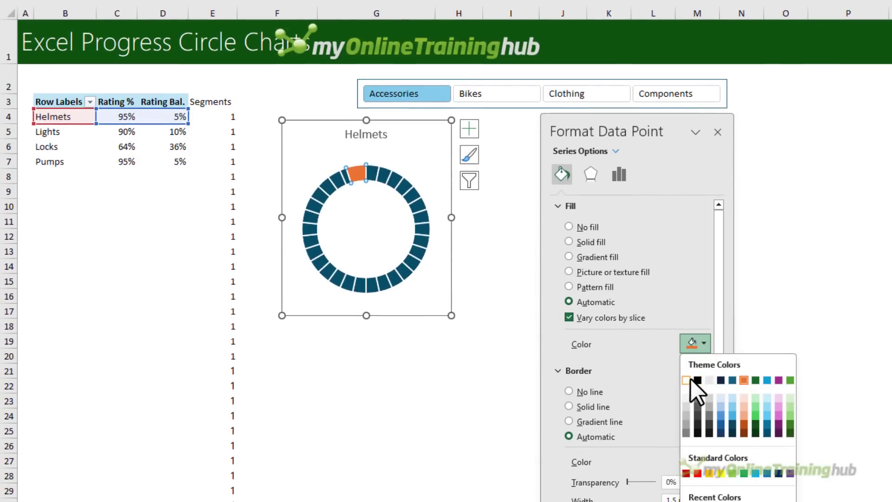
left_click(690, 378)
left_click(685, 368)
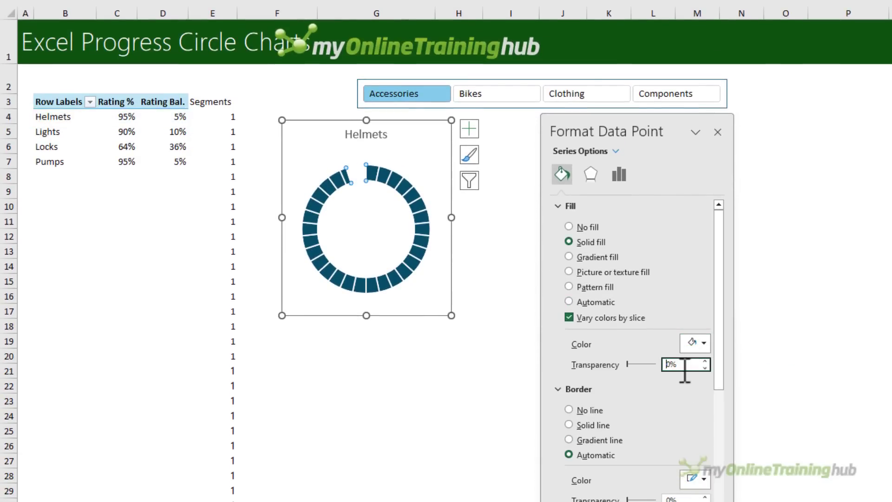
type("25")
left_click(377, 367)
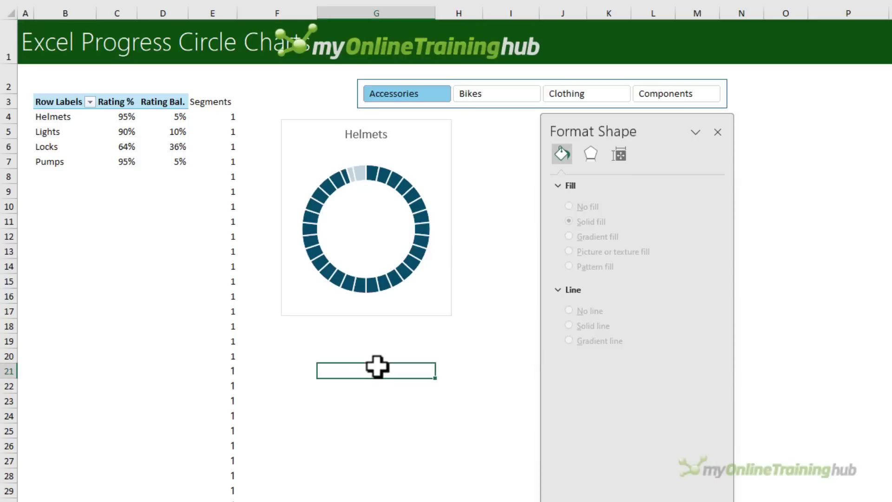
Remove the chart's background fill and outer border
left_click(416, 125)
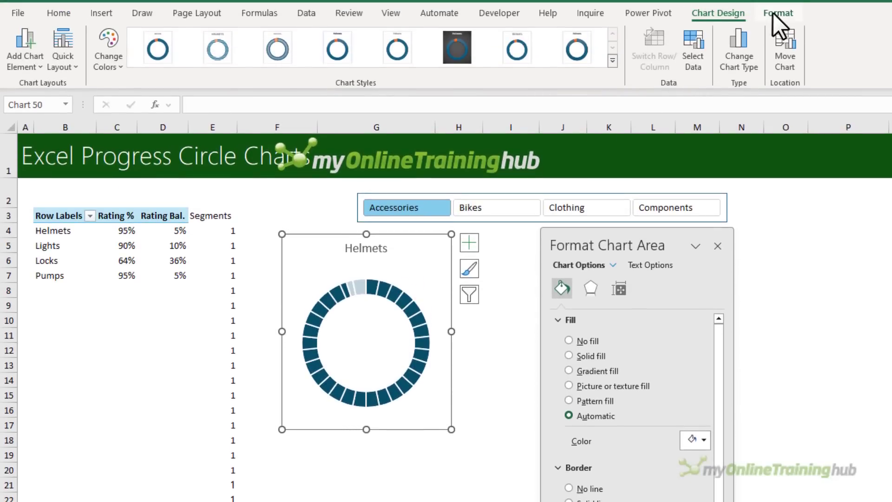
left_click(772, 13)
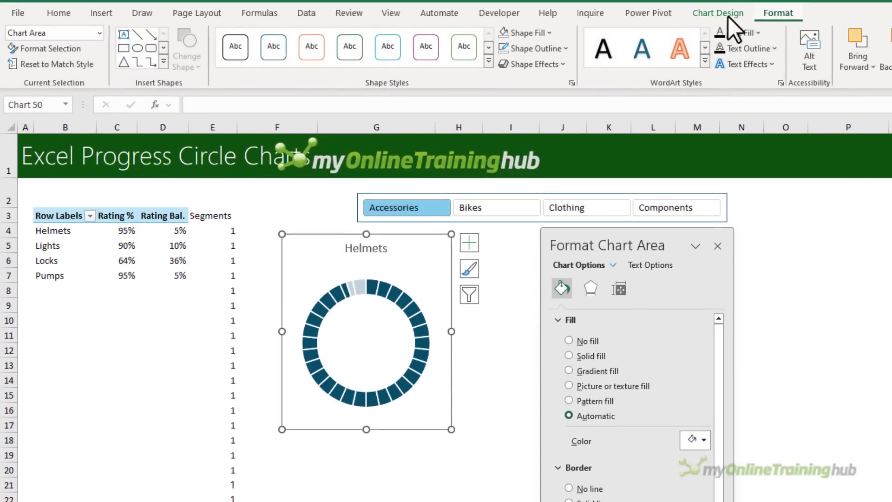
left_click(546, 31)
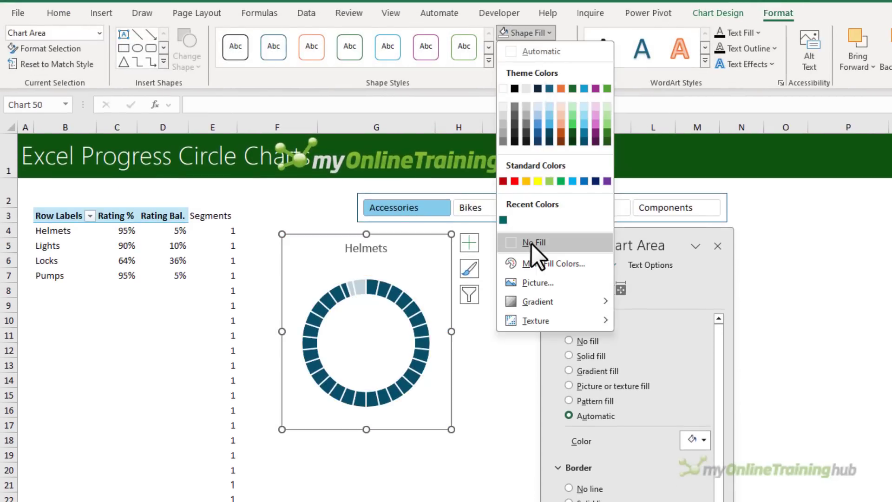
left_click(531, 243)
left_click(565, 48)
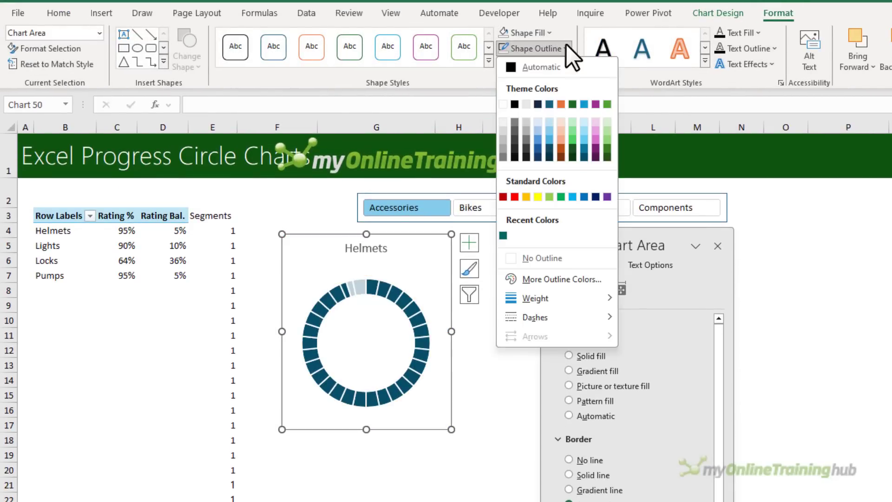
left_click(556, 254)
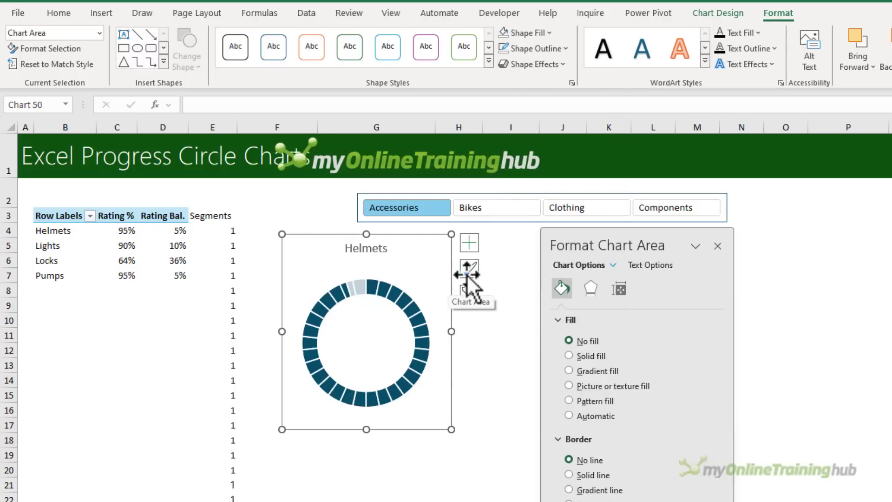
Format the Helmets title as dark teal Franklin Gothic Heavy at size 18
left_click(369, 253)
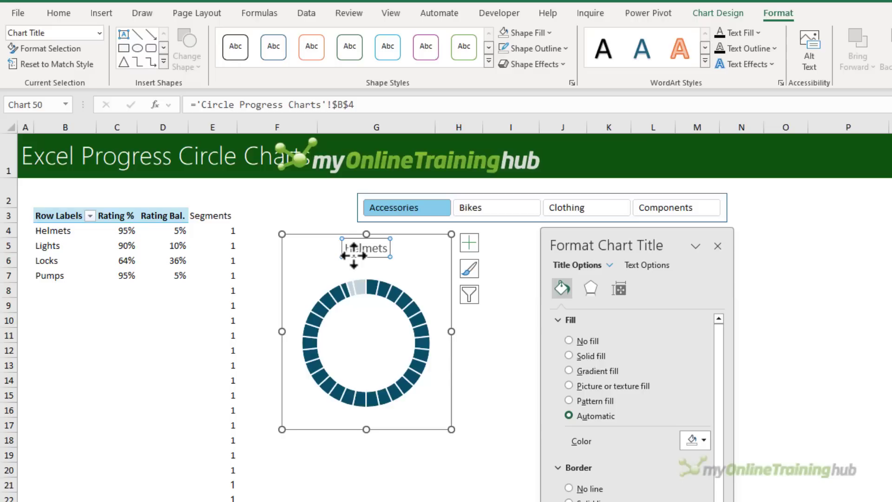
left_click(69, 12)
left_click(259, 60)
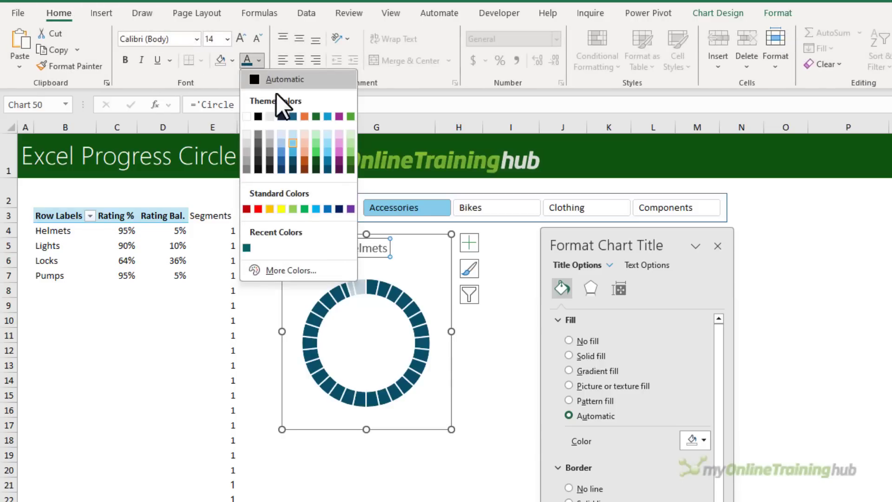
left_click(325, 169)
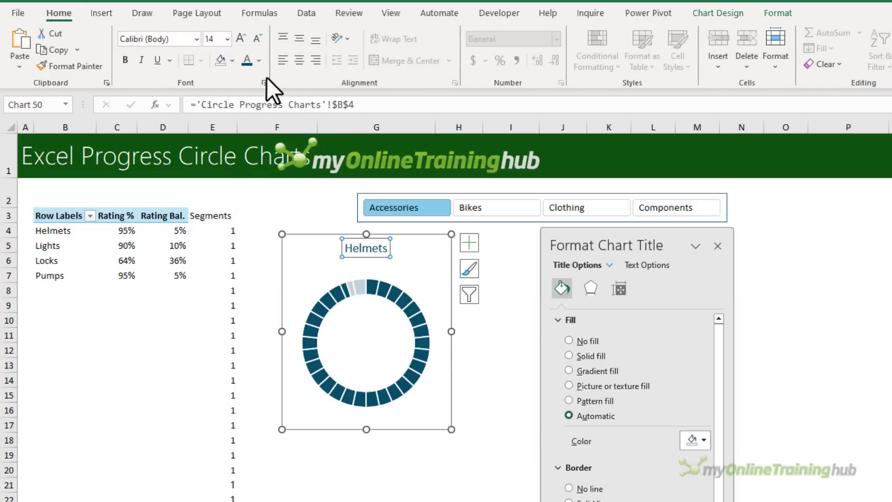
left_click(197, 39)
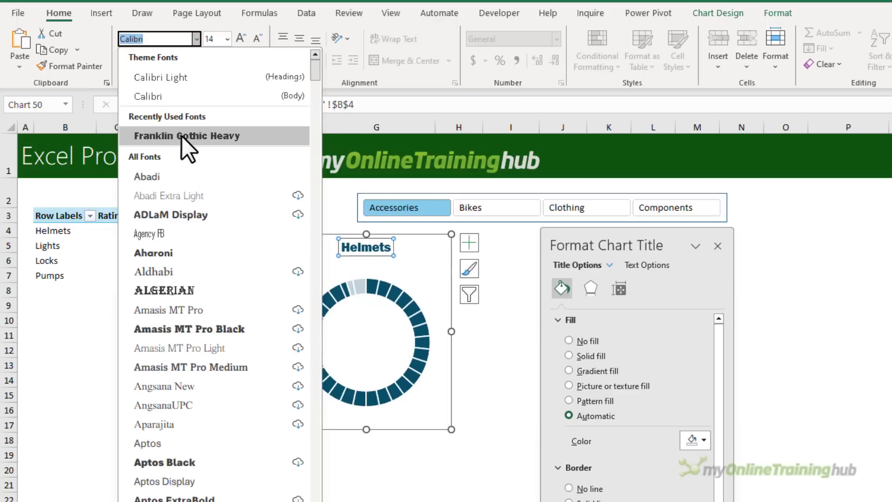
left_click(182, 135)
left_click(241, 38)
left_click(240, 37)
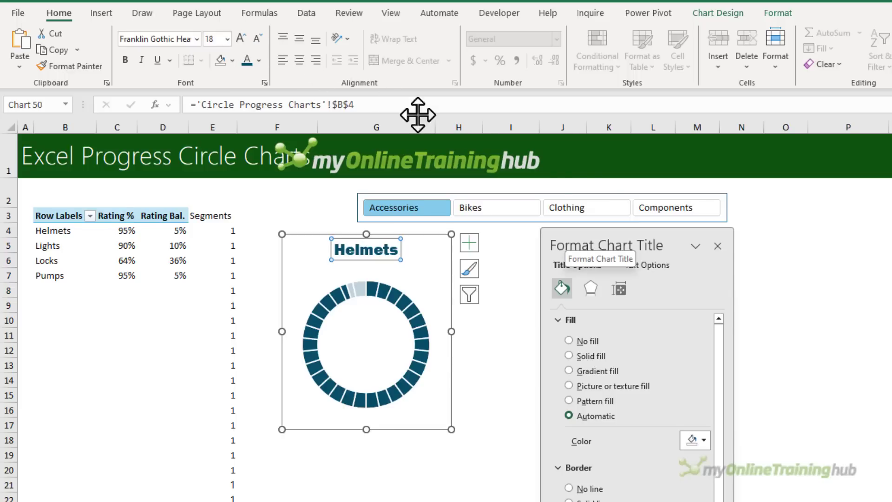
Duplicate the Helmets ring chart into a row of four aligned charts to the right
left_click(717, 246)
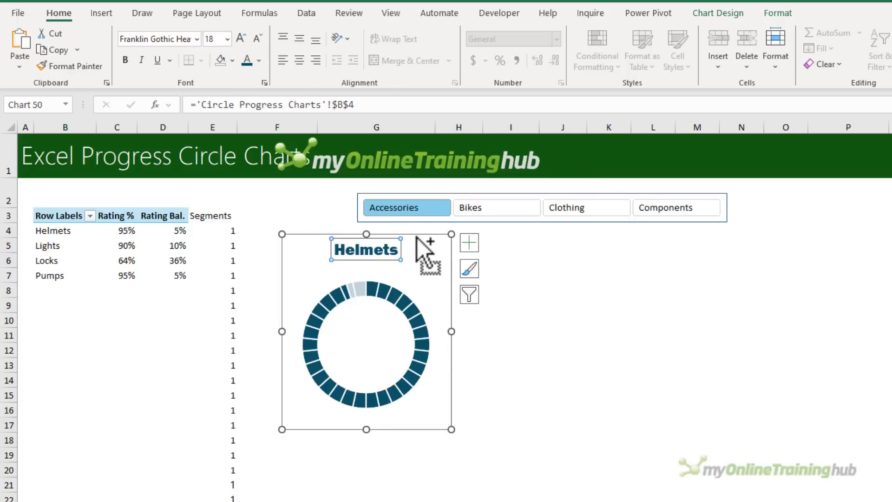
left_click_drag(416, 237, 559, 238)
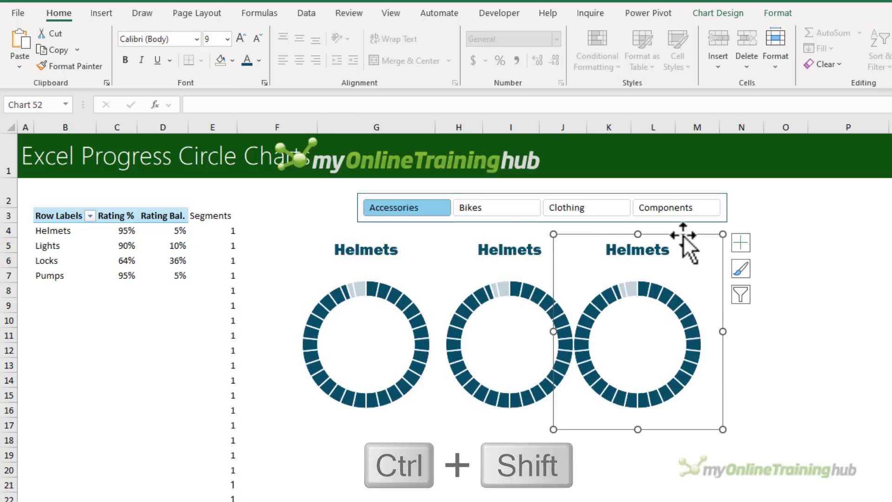
left_click_drag(682, 235, 824, 241)
key("Right")
key("Right")
key("Right")
key("Right")
key("Right")
key("Right")
key("Right")
key("Right")
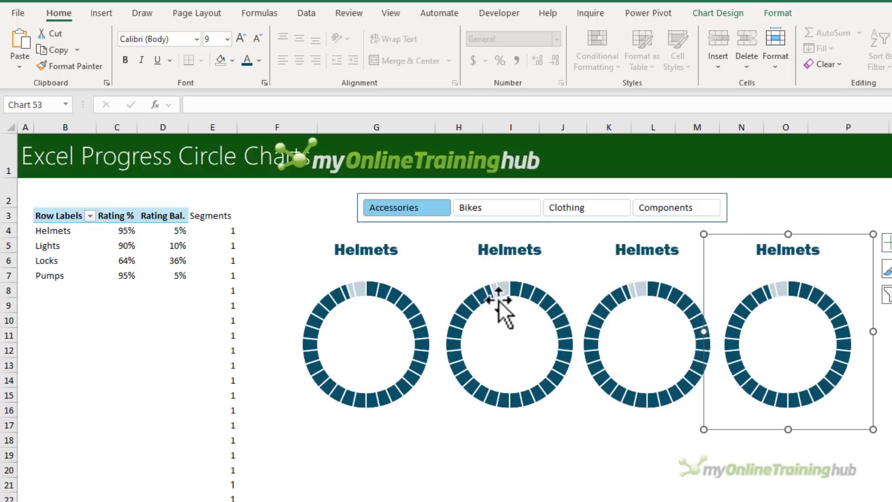
Repoint the second, third and fourth charts' series ranges to the Lights, Locks and Pumps rows
left_click(479, 303)
left_click(478, 303)
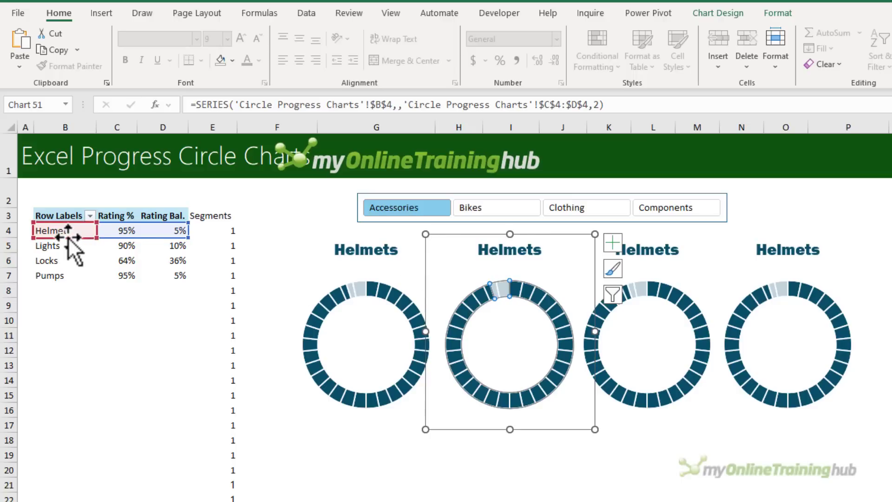
left_click_drag(68, 237, 123, 249)
left_click(665, 270)
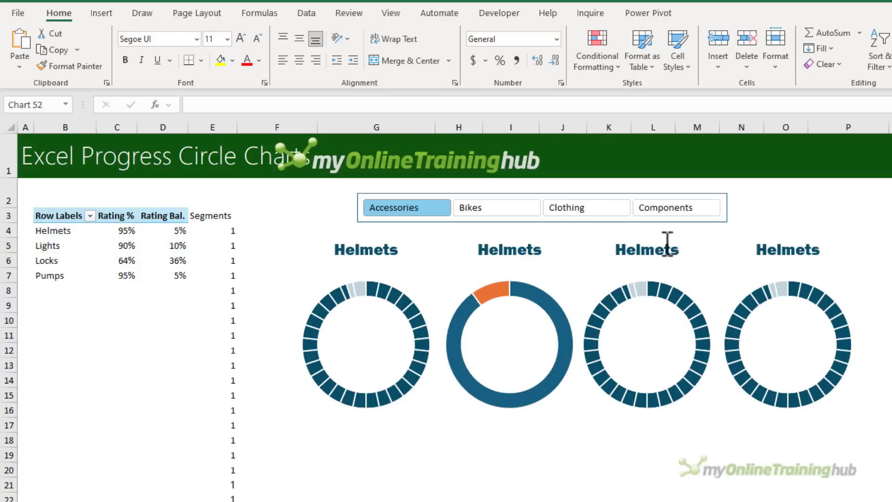
left_click(606, 298)
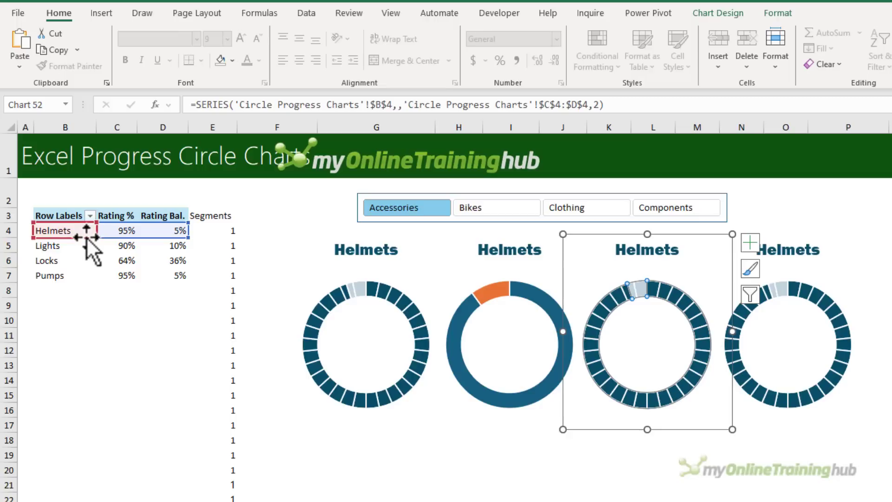
left_click_drag(86, 237, 114, 274)
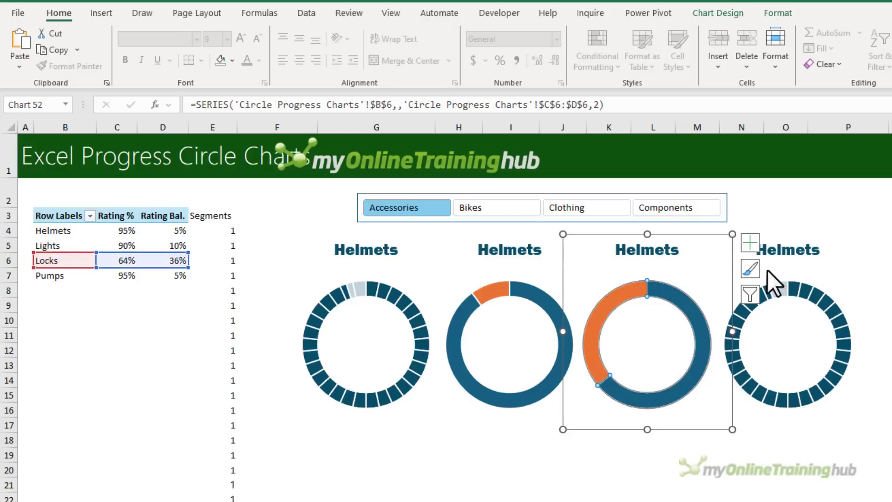
left_click(812, 284)
left_click(812, 293)
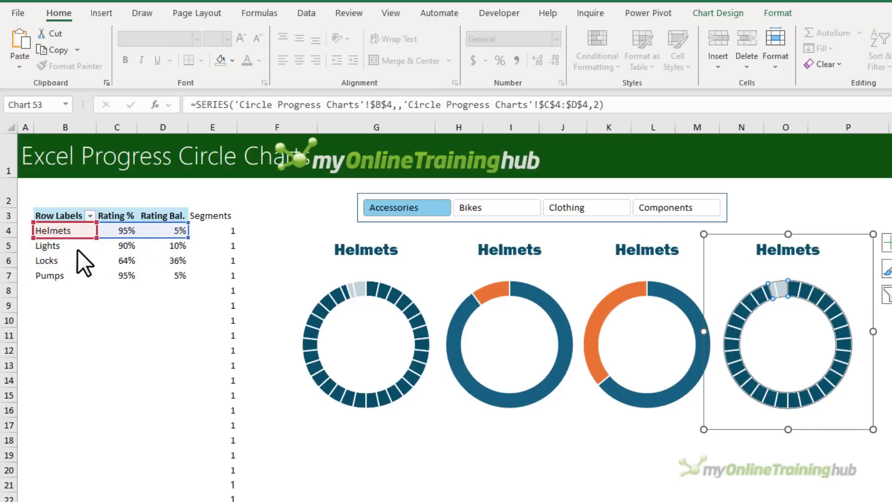
left_click_drag(110, 237, 114, 272)
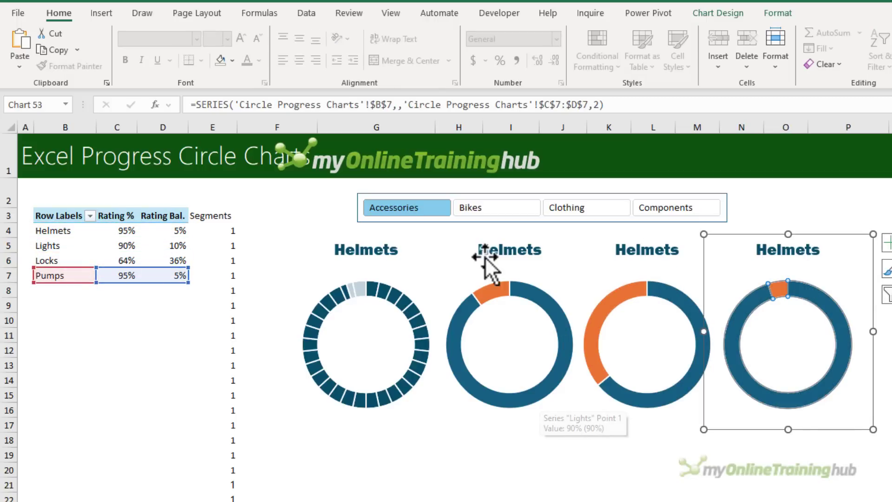
left_click(499, 255)
left_click(379, 414)
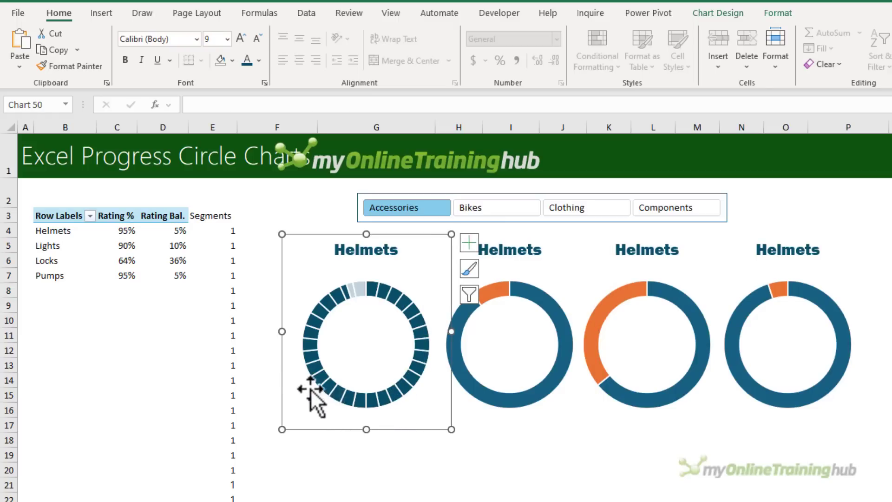
Copy the first ring chart and paste only its formats onto the Lights chart
key("ctrl+c")
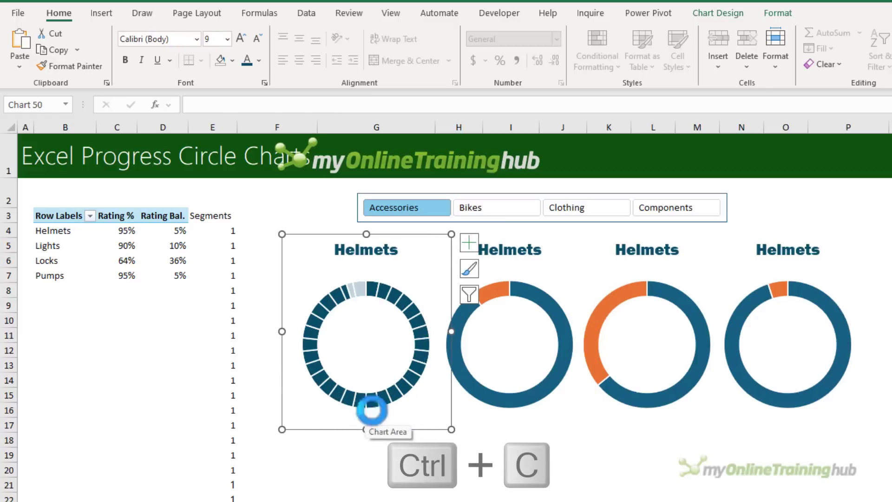
left_click(490, 413)
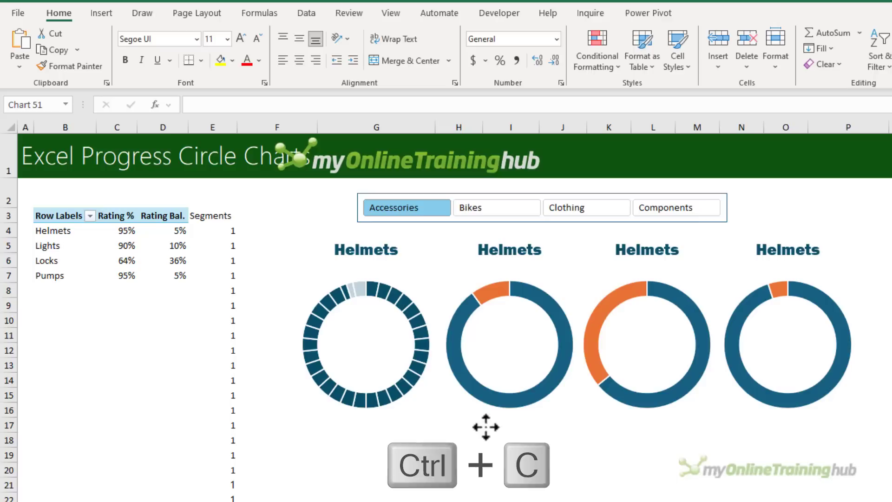
left_click(481, 404)
key("Escape")
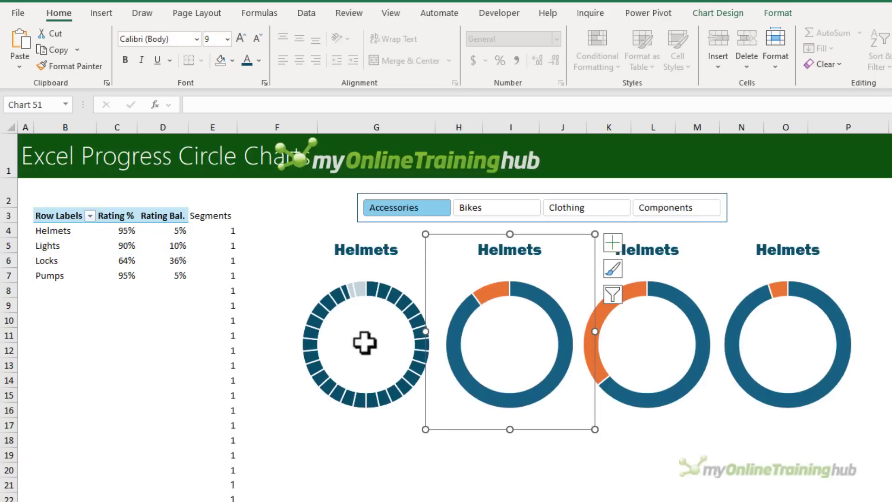
left_click(22, 72)
left_click(51, 125)
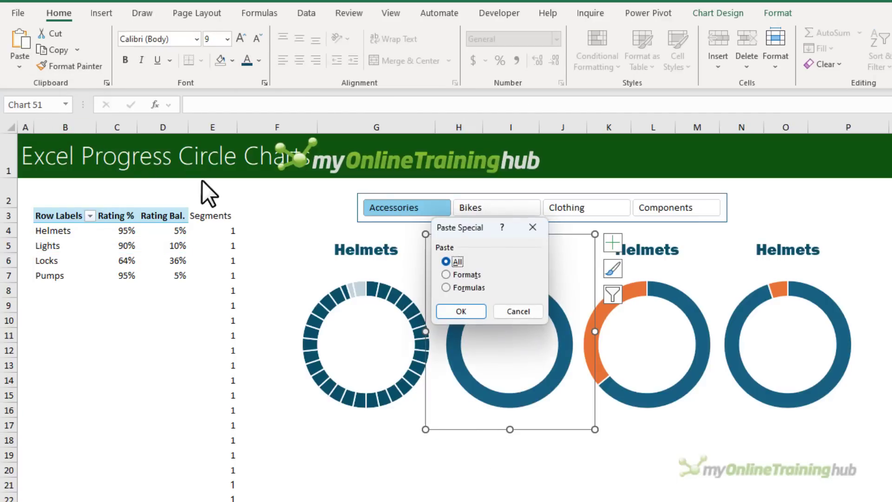
left_click(467, 308)
Paste the first chart's formats onto the Locks chart
left_click(623, 426)
left_click(617, 420)
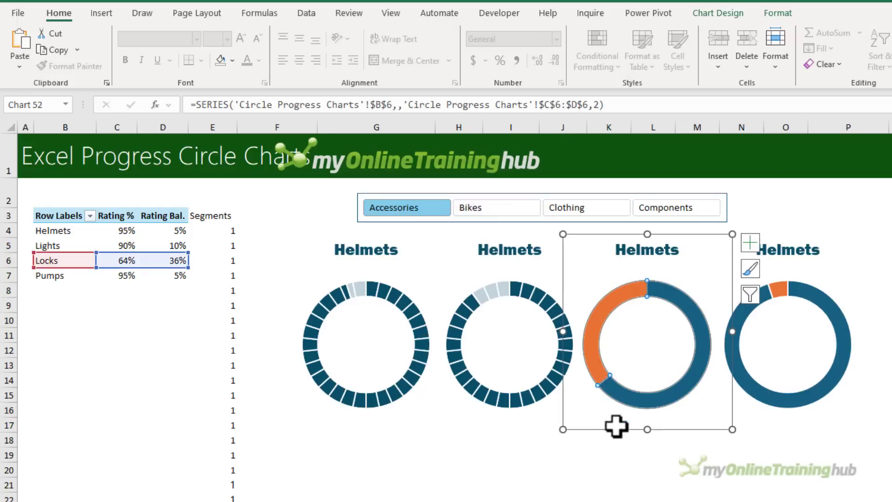
key("Escape")
left_click(19, 65)
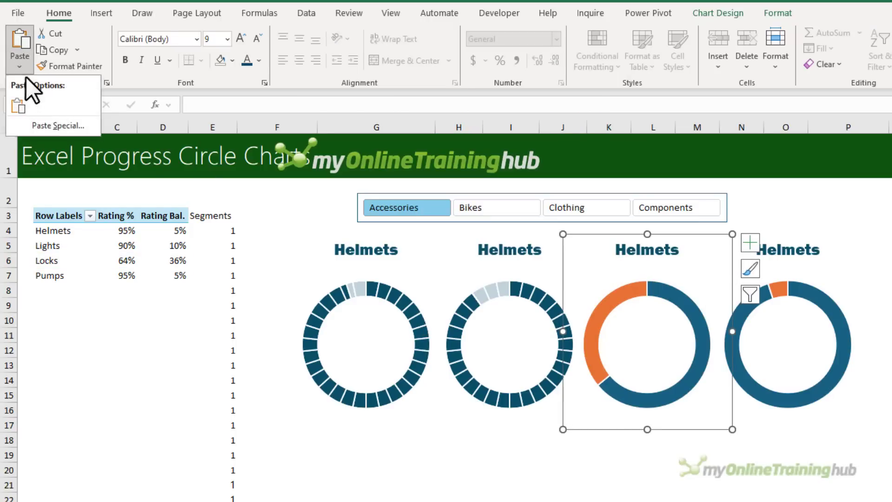
left_click(53, 125)
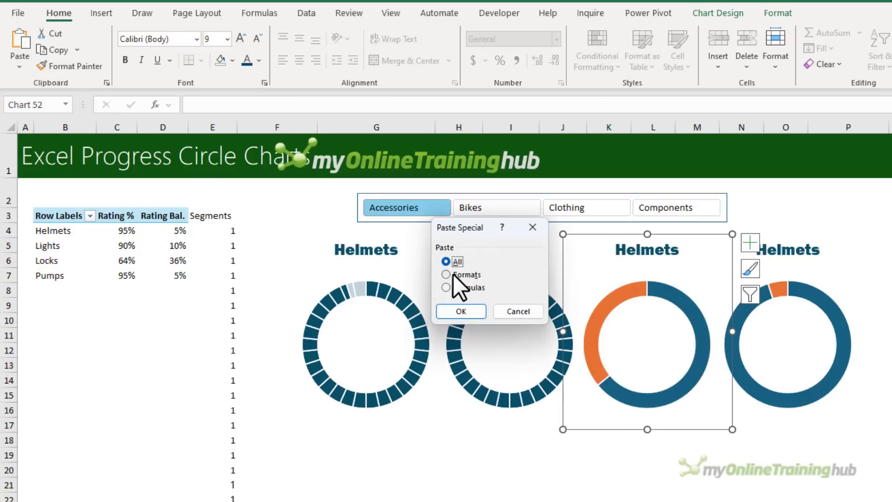
left_click(471, 276)
key("Return")
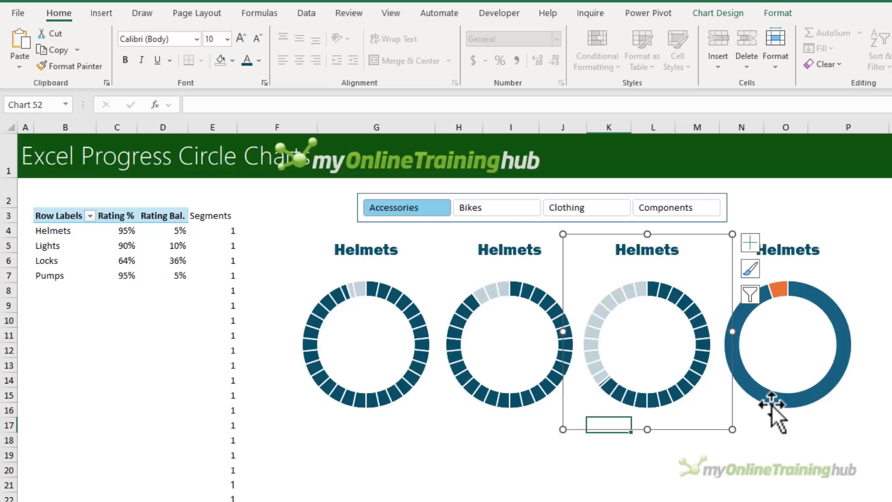
Paste the first chart's formats onto the Pumps chart
left_click(771, 404)
left_click(762, 430)
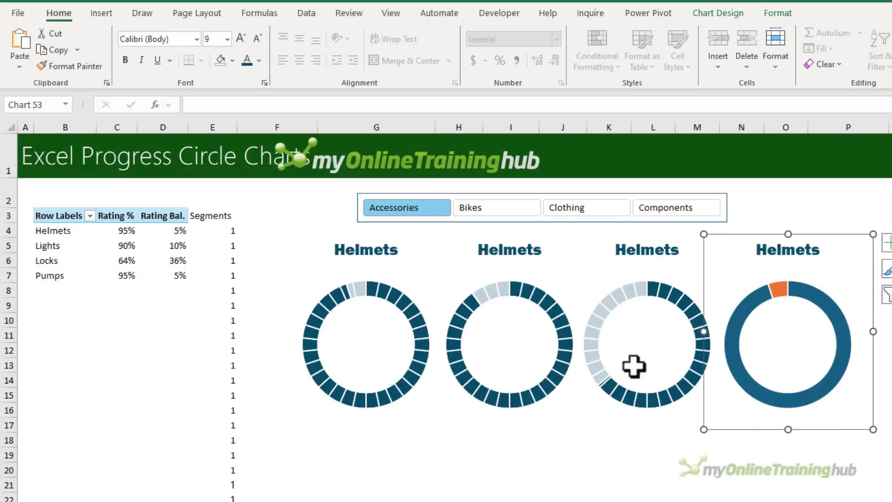
left_click(16, 64)
left_click(45, 118)
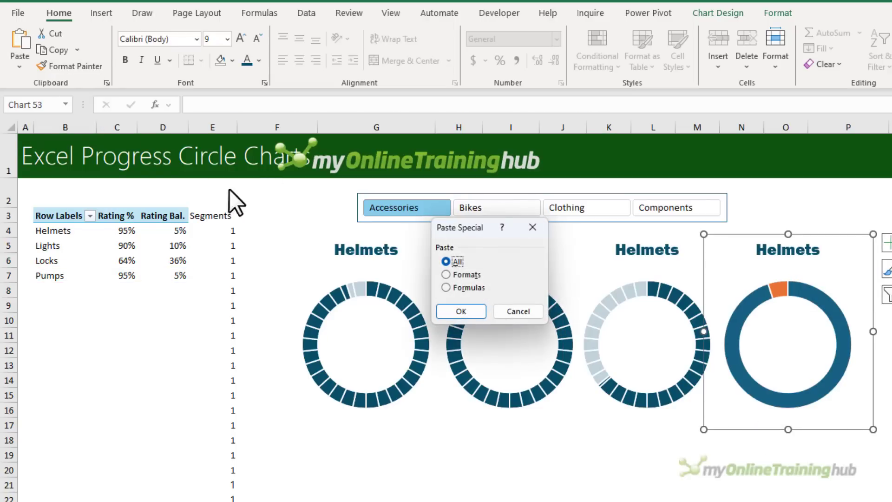
left_click(454, 274)
key("Return")
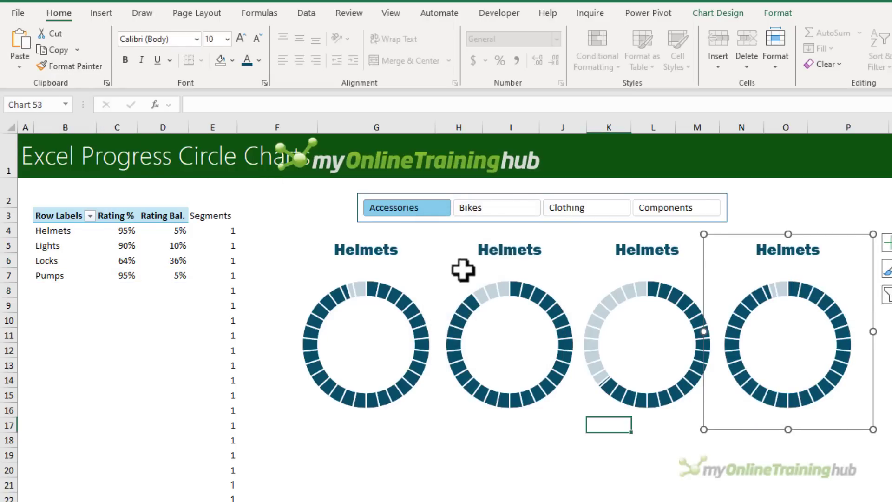
Link the second chart's title to cell B5 so it reads Lights
left_click(500, 251)
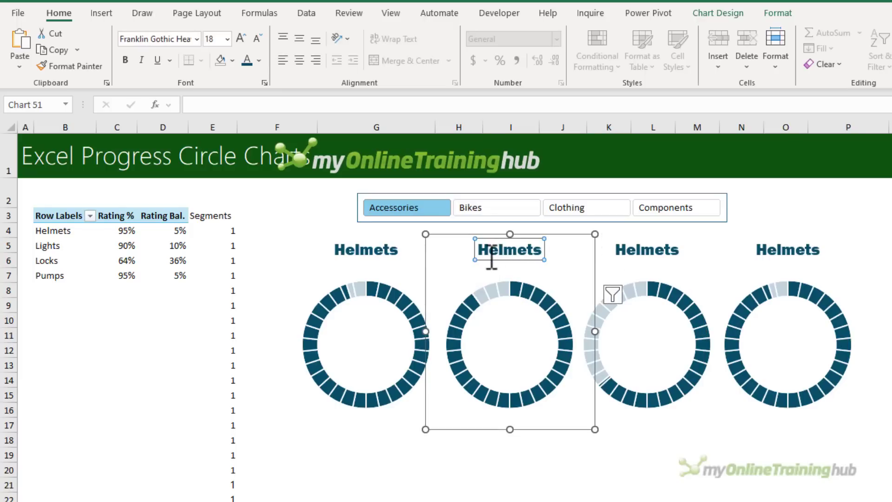
left_click(493, 255)
left_click(493, 259)
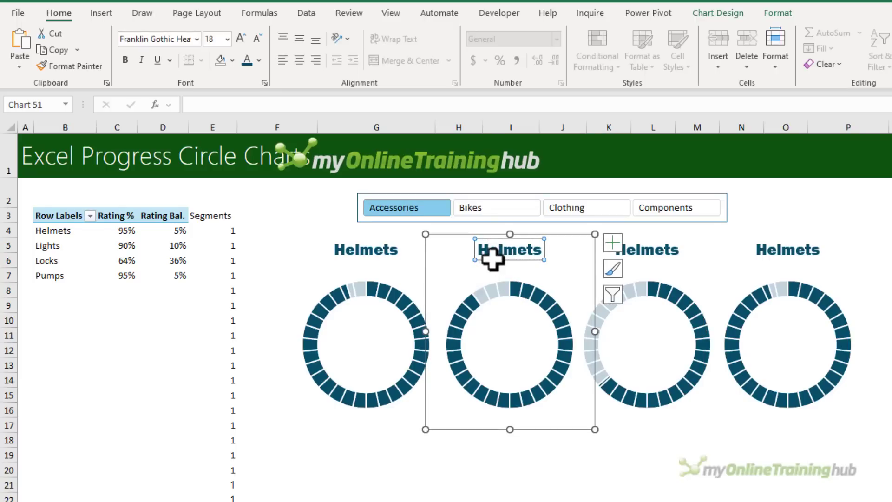
type("=")
left_click(83, 245)
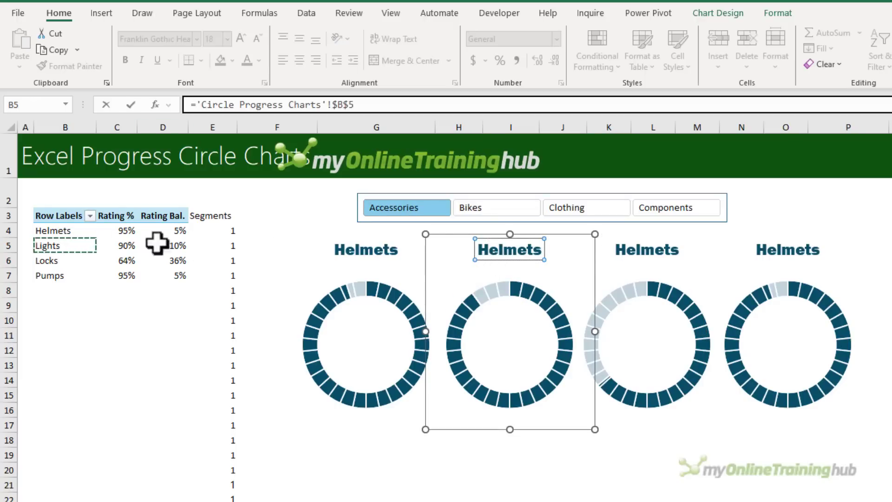
key("Return")
Link the third and fourth chart titles to B6 (Locks) and B7 (Pumps)
left_click(640, 247)
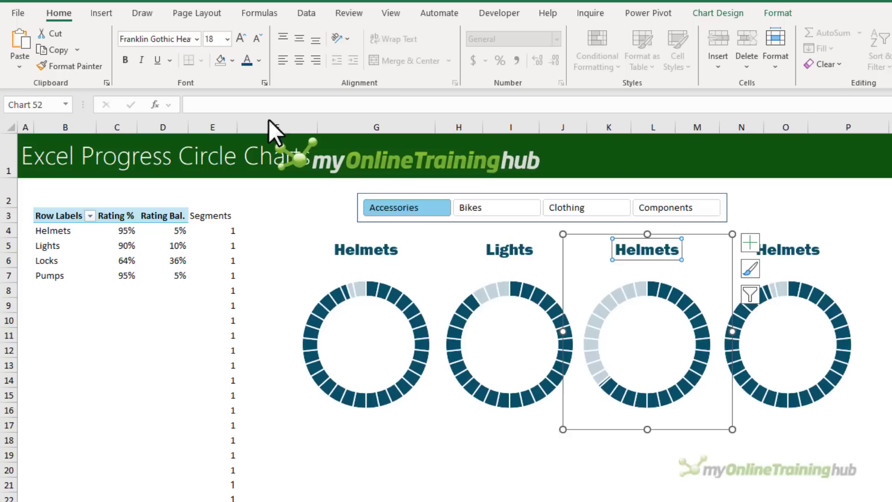
left_click(225, 104)
type("=")
left_click(49, 259)
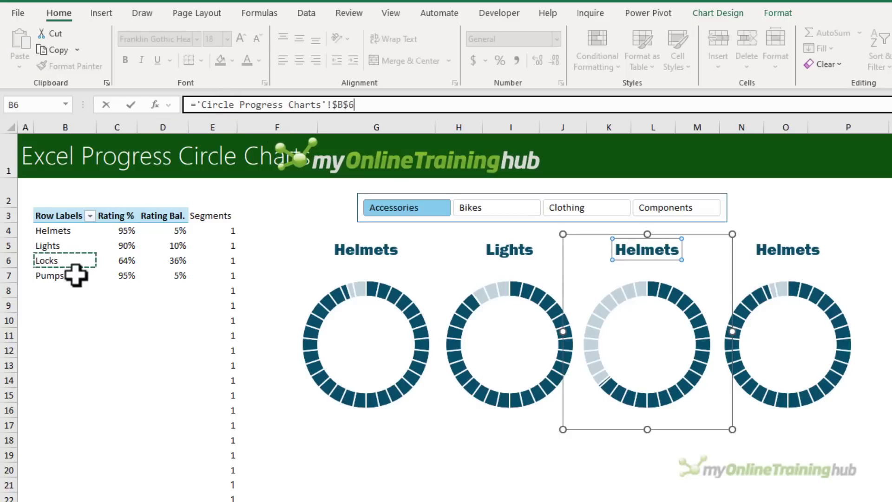
key("Return")
left_click(771, 248)
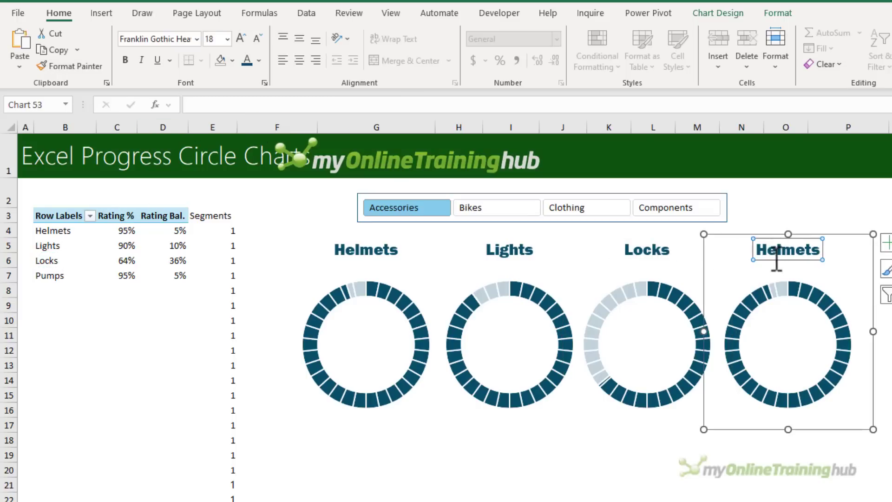
left_click(318, 105)
type("=")
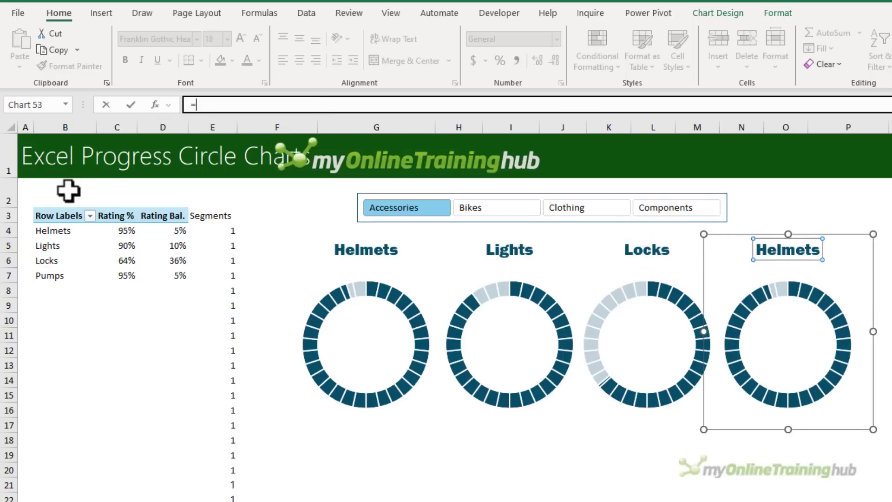
left_click(48, 275)
key("Return")
left_click(374, 467)
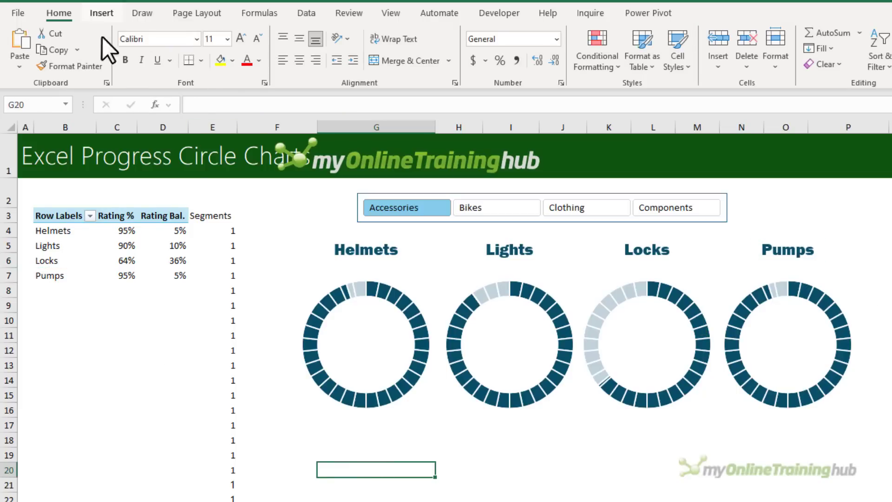
Draw a text box inside the Helmets circle linked to cell C4, showing 95%
left_click(88, 13)
left_click(184, 65)
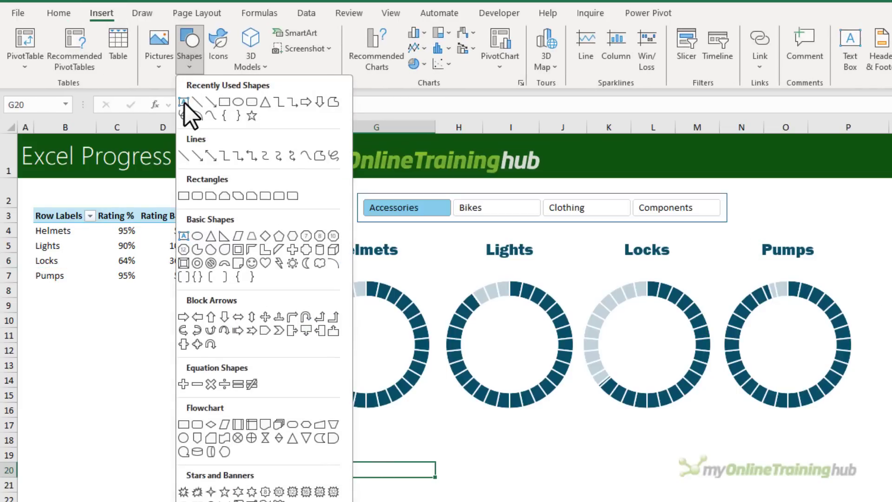
left_click(188, 123)
left_click_drag(328, 318, 405, 367)
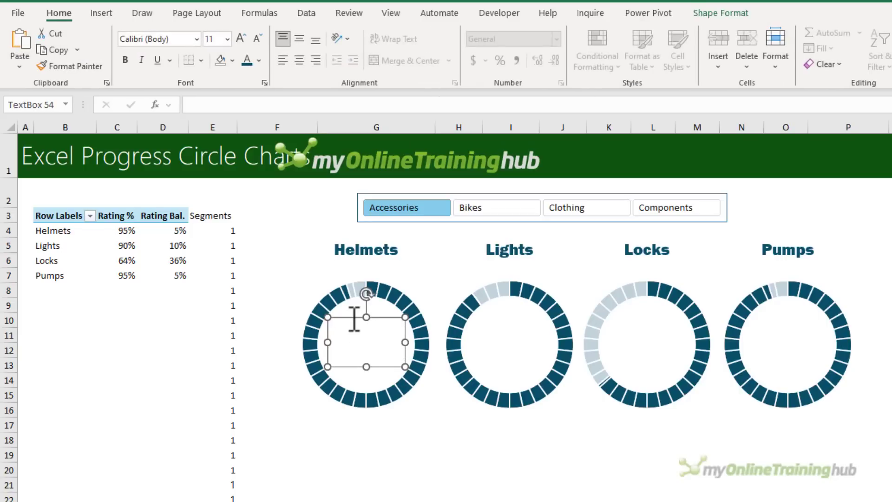
left_click(258, 105)
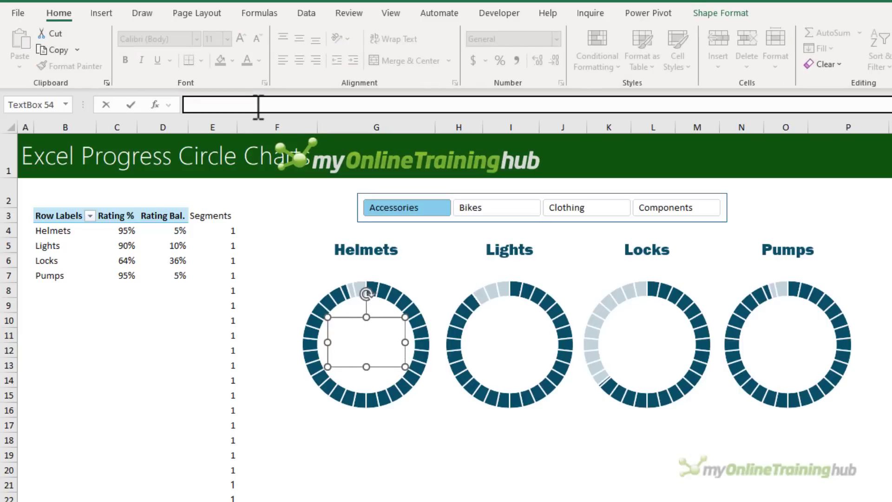
left_click(117, 231)
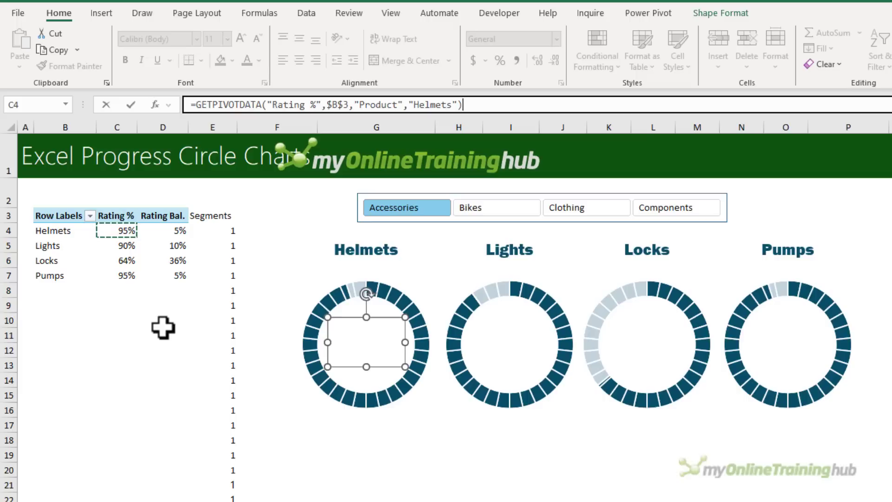
left_click(120, 303)
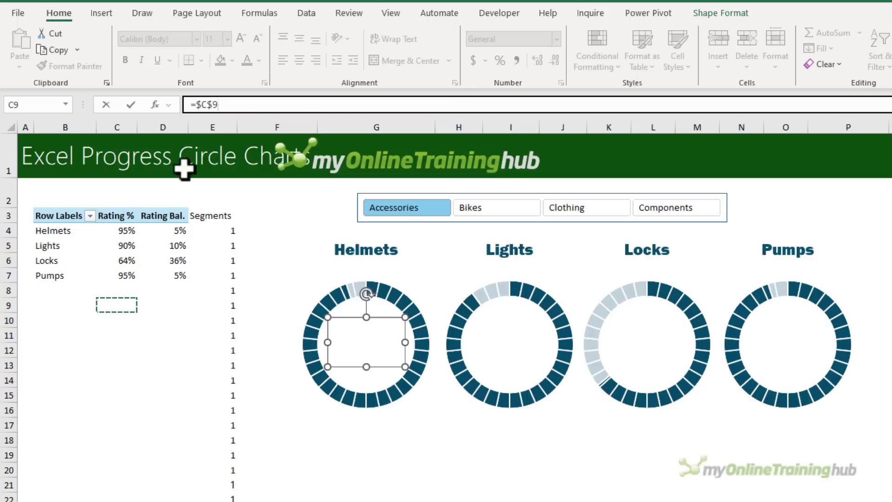
key("Return")
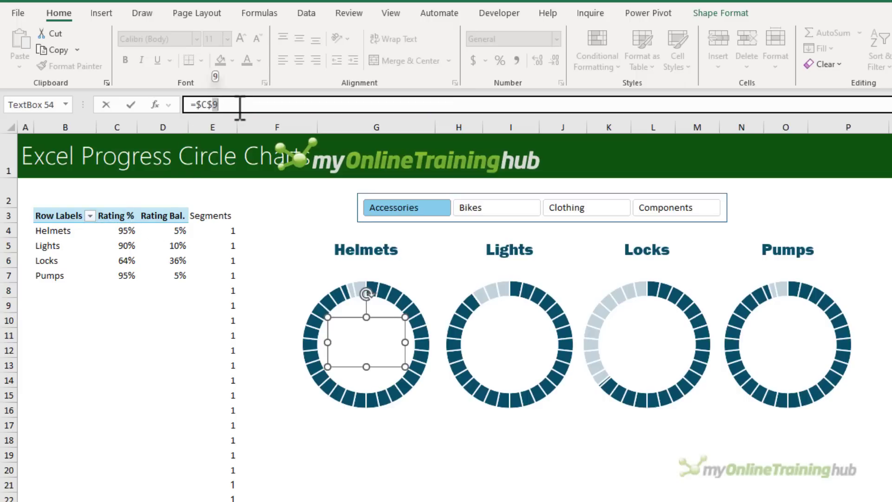
type("4")
key("Return")
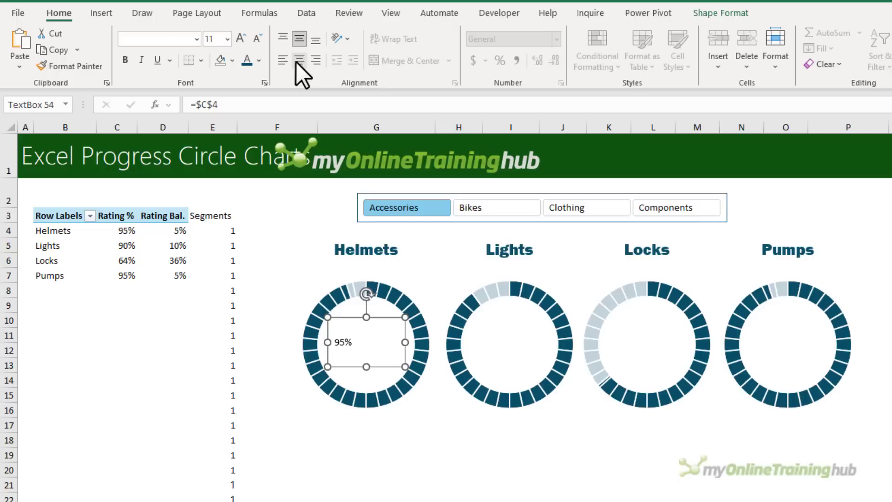
Enlarge the 95% label and set it in Franklin Gothic Heavy, size 32
left_click(240, 38)
left_click(240, 38)
left_click(241, 38)
left_click(241, 38)
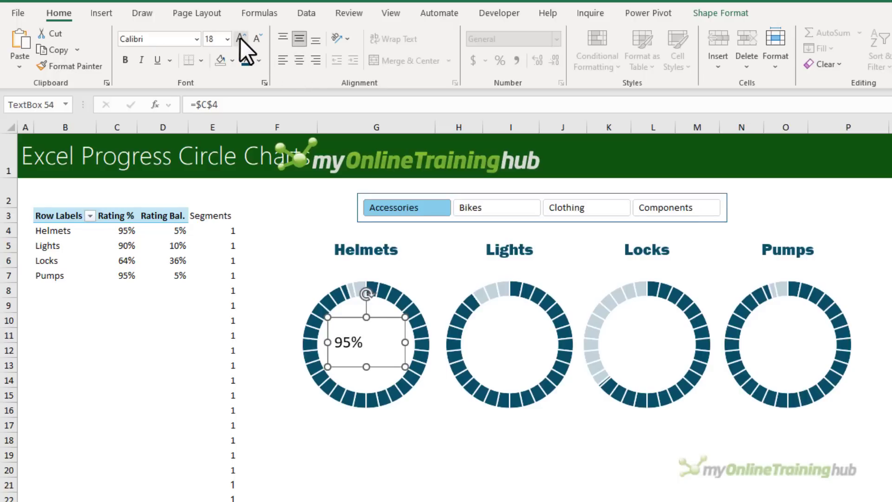
left_click(240, 38)
left_click(196, 40)
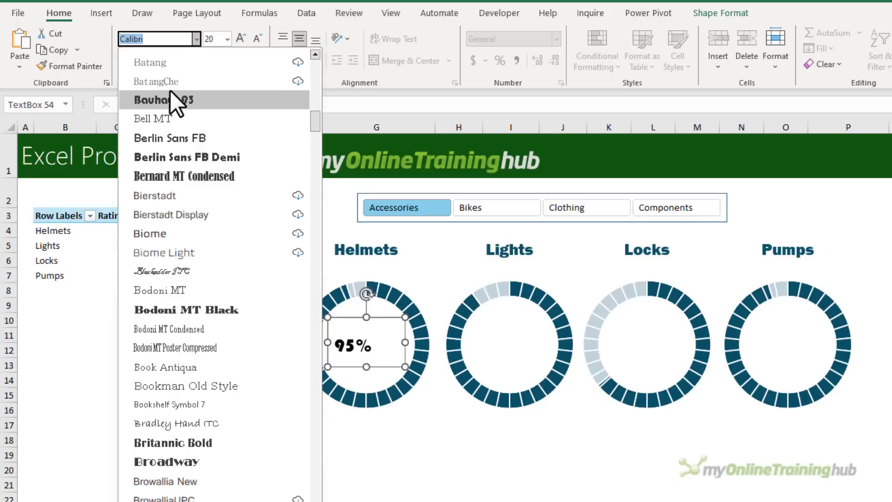
type("Franklin Gothic Hea")
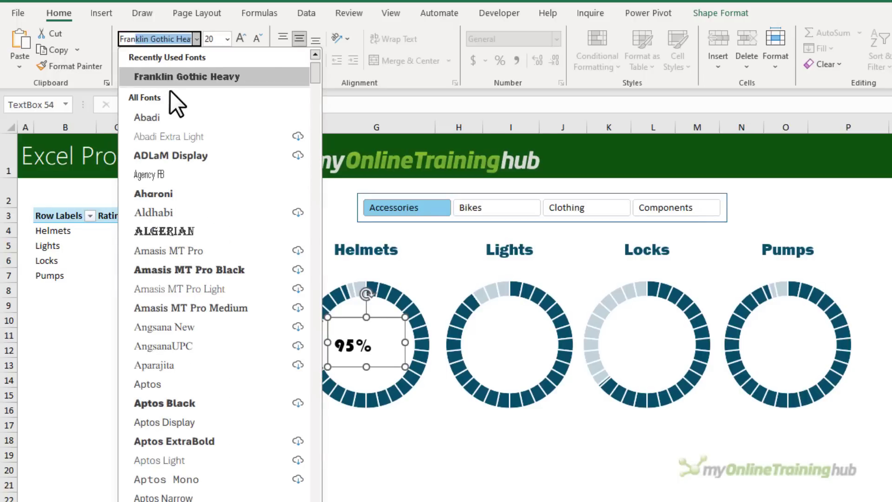
left_click(222, 76)
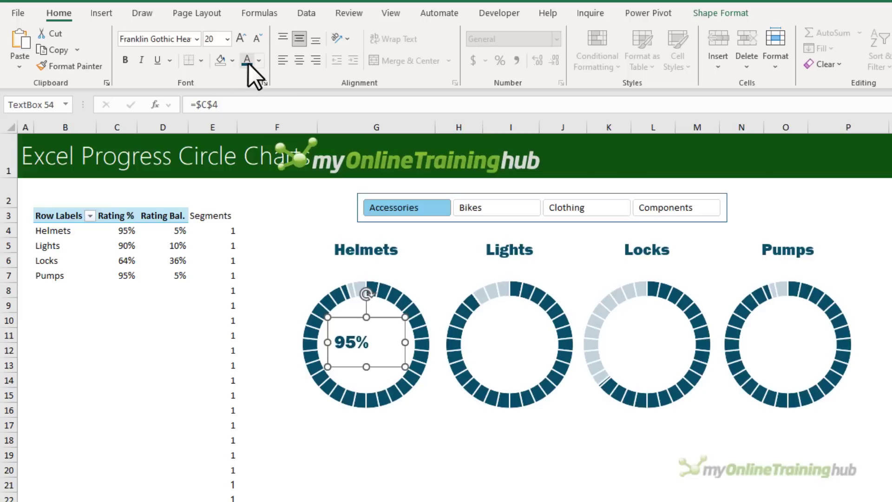
left_click(242, 37)
left_click(241, 37)
left_click(242, 37)
left_click(718, 15)
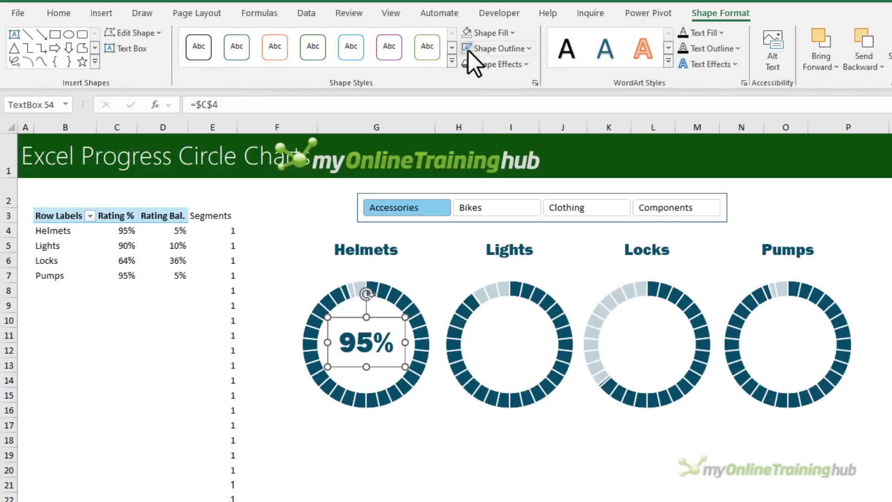
Copy the 95% label onto the Lights and Locks circles, linked to C5 and C6
left_click_drag(374, 325, 524, 320)
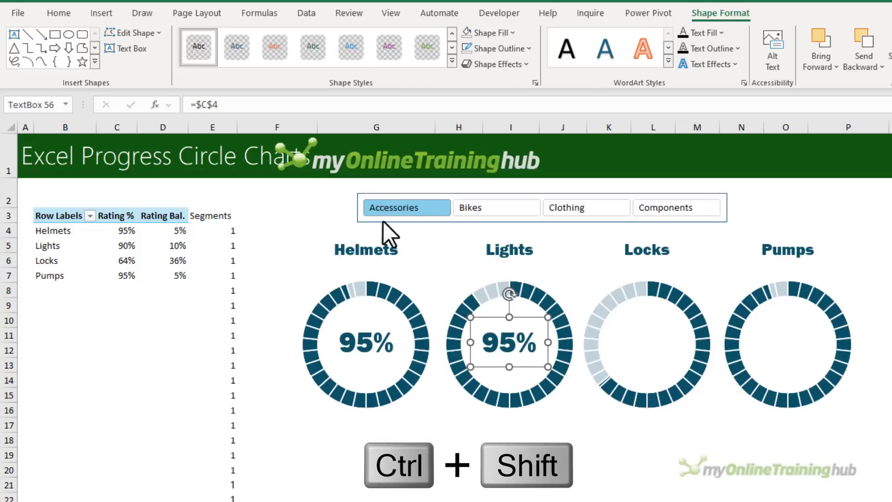
left_click(296, 104)
type("5")
key("Return")
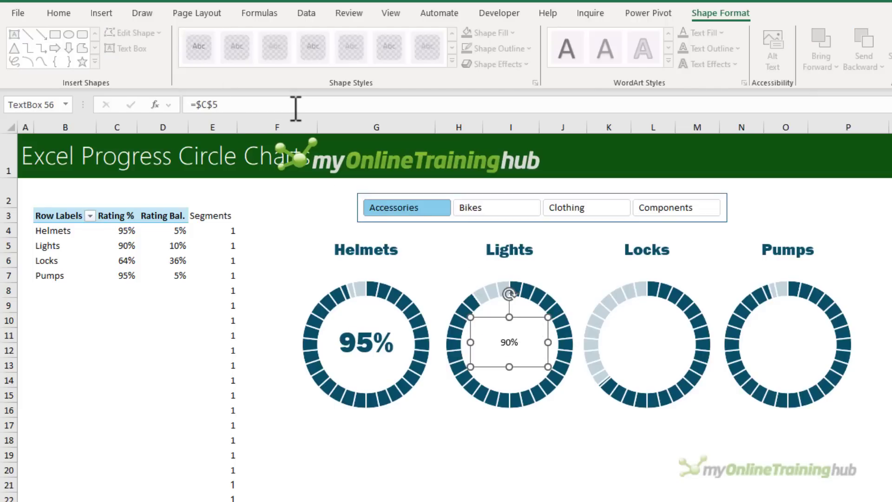
left_click_drag(502, 320, 636, 325)
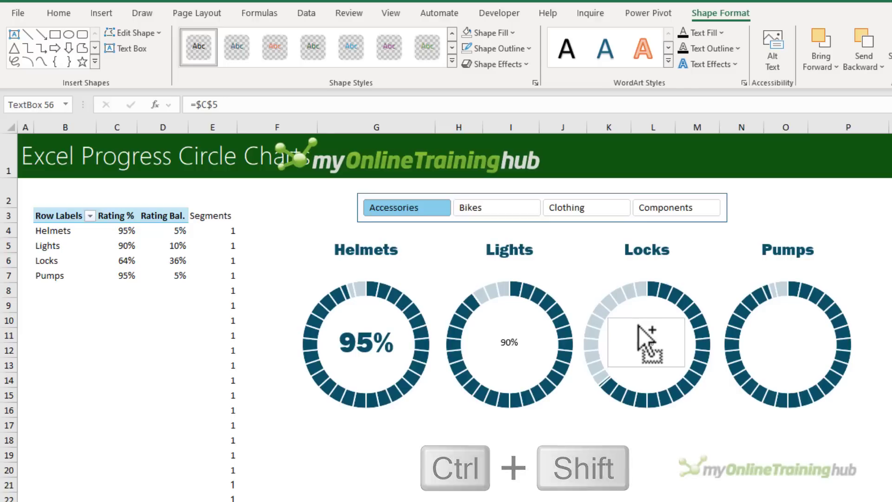
left_click(215, 104)
left_click_drag(214, 104, 422, 110)
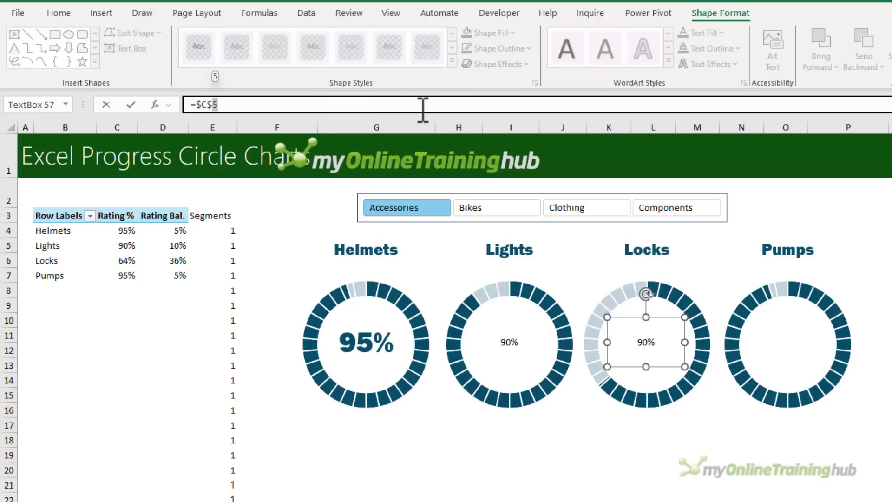
type("6")
key("Return")
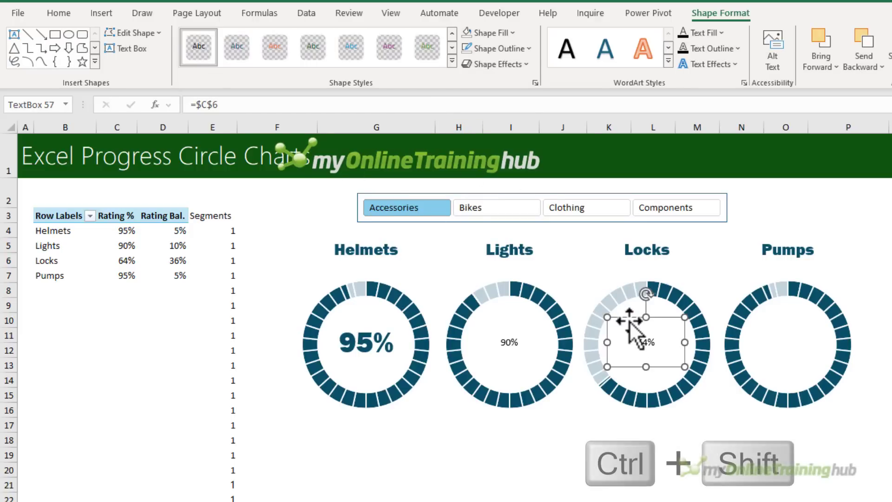
Copy the label onto the Pumps circle, linked to C7
left_click_drag(632, 325, 739, 320)
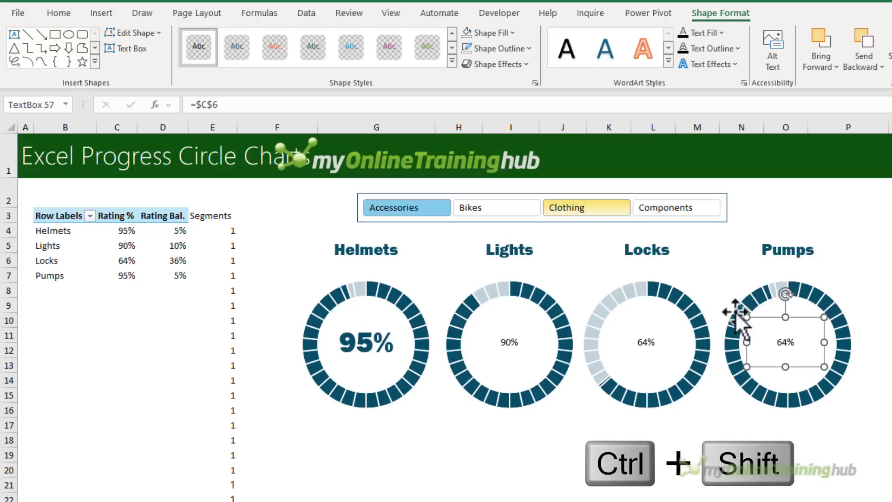
left_click_drag(215, 106, 324, 110)
type("7")
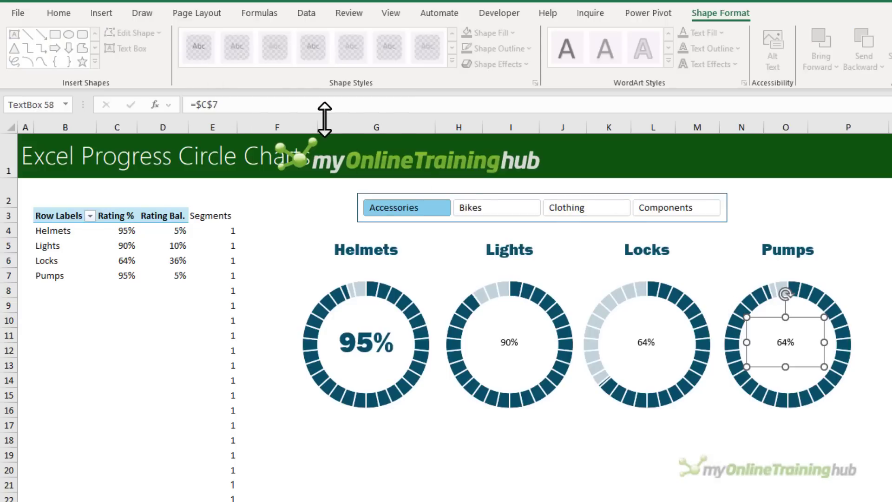
key("Return")
Format-paint the Helmets label's styling onto the Lights, Locks and Pumps labels
left_click(367, 343)
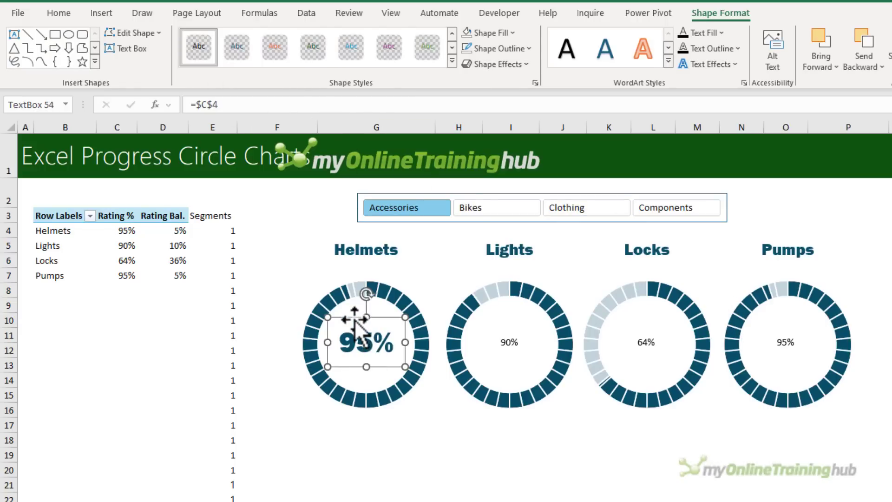
left_click(42, 14)
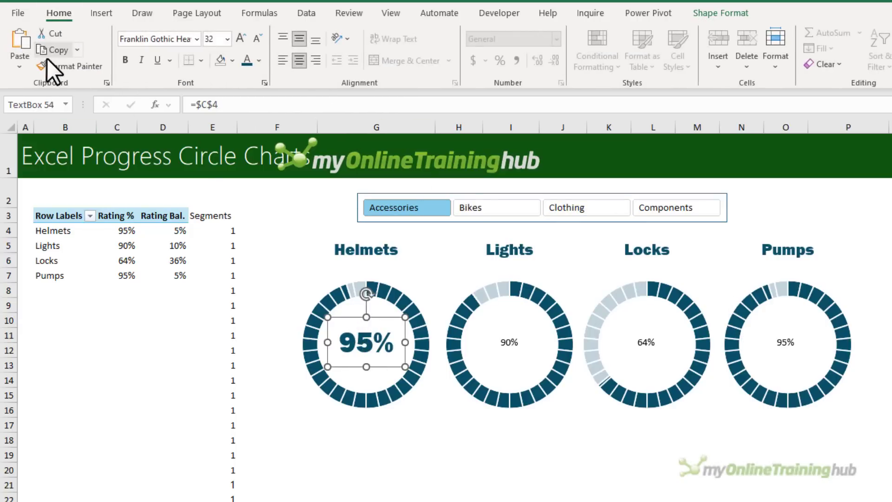
left_click(50, 68)
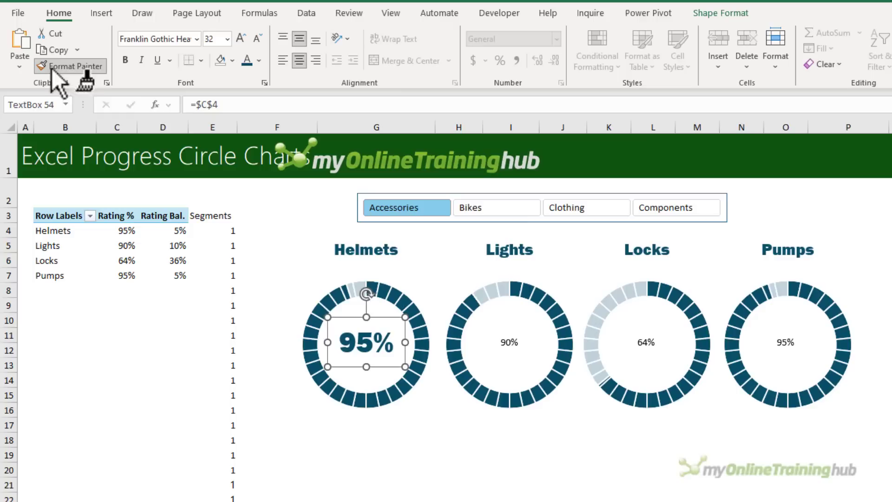
left_click(511, 334)
left_click(643, 337)
left_click(773, 340)
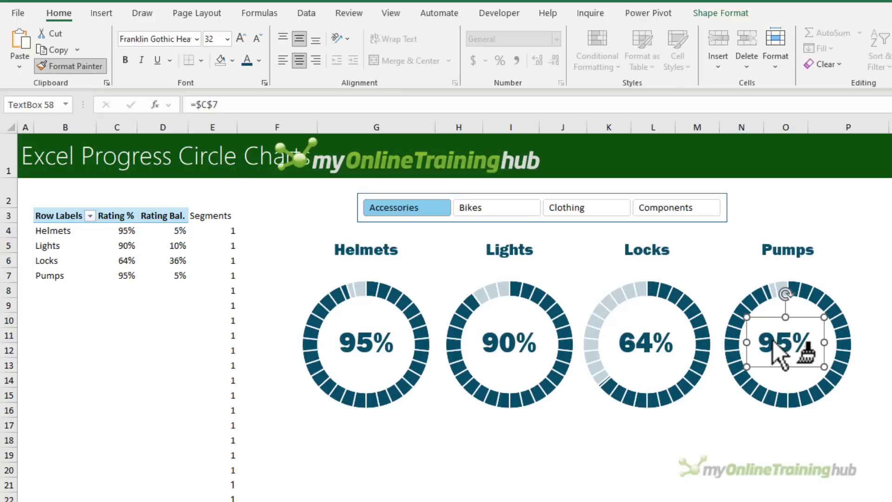
key("Escape")
Widen the Category slicer to the left and right so it spans across the charts
left_click(462, 482)
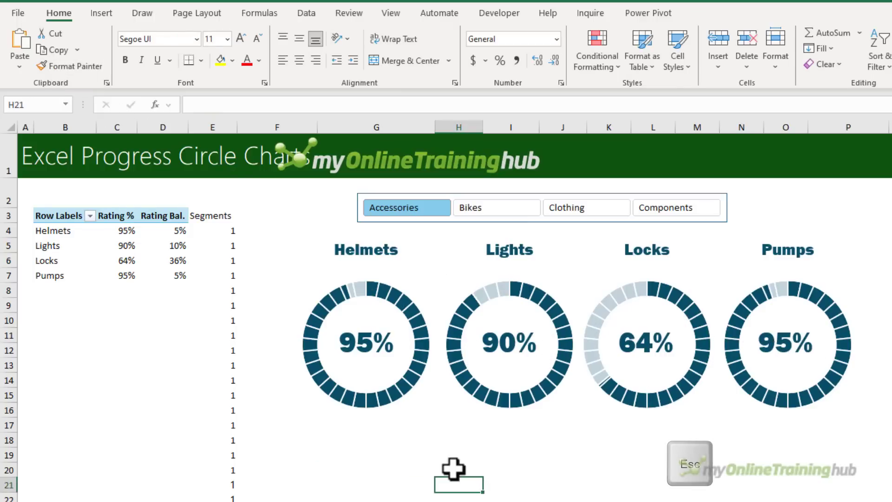
left_click(356, 207)
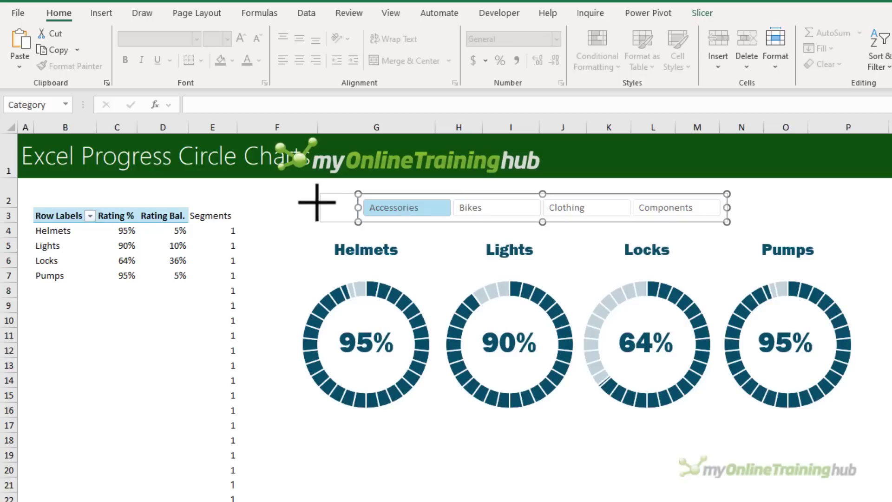
left_click_drag(317, 202, 303, 195)
left_click_drag(727, 208, 848, 214)
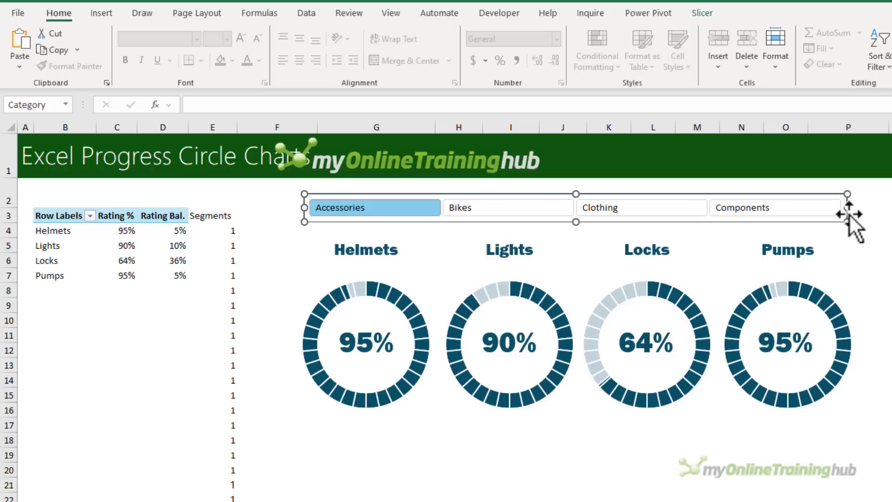
Apply the first Dark slicer style to the Category slicer
left_click(705, 18)
left_click(417, 62)
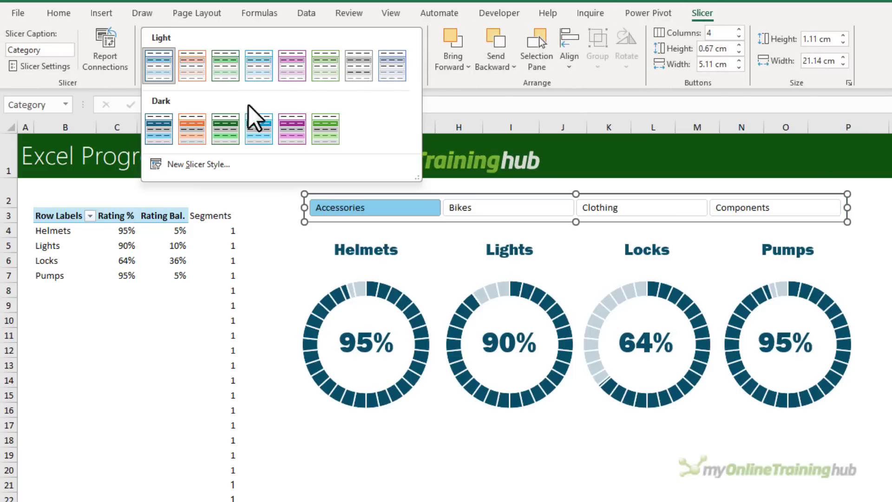
left_click(159, 129)
left_click(465, 486)
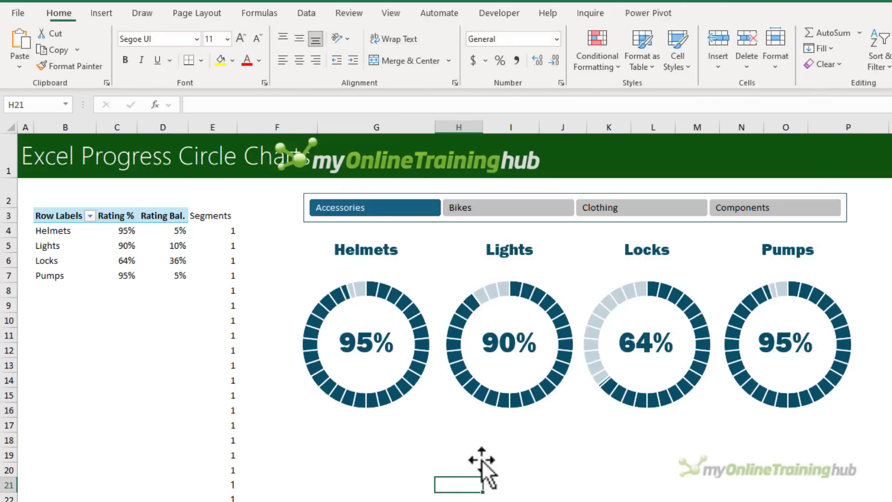
Test the slicer with Bikes, Clothing and Components, then return to Accessories
left_click(502, 210)
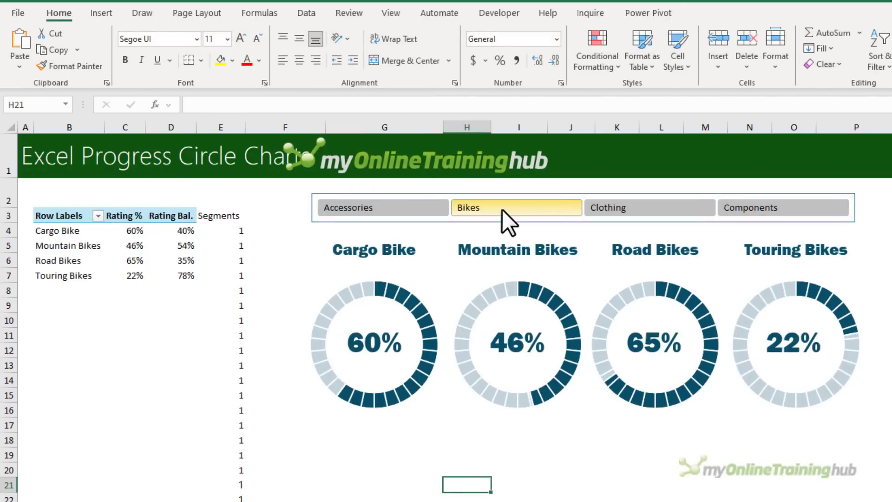
left_click(625, 210)
left_click(768, 208)
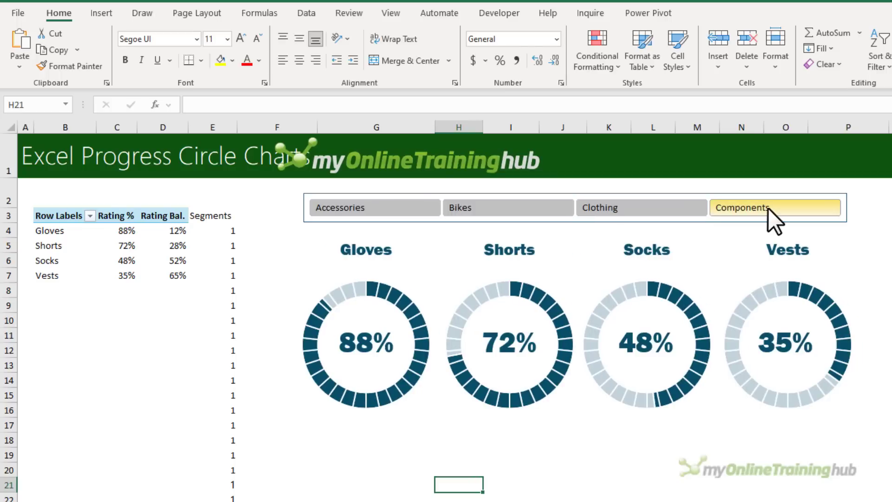
key("ctrl+z")
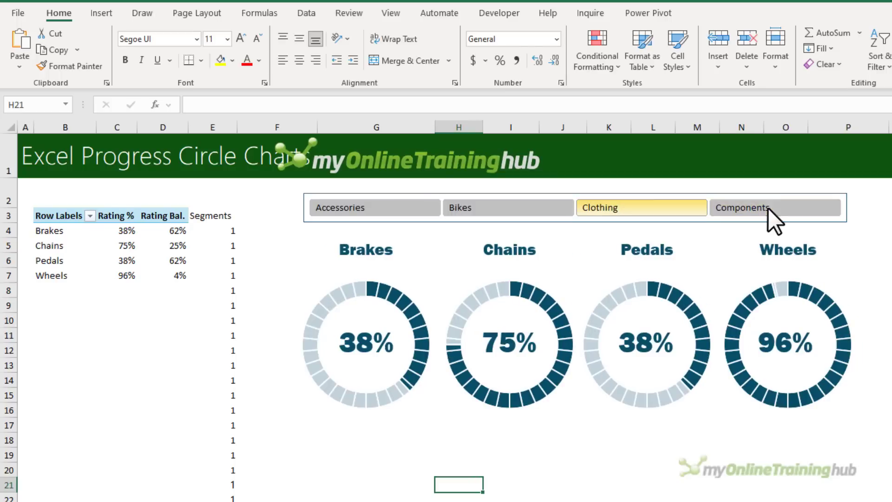
key("ctrl+z")
left_click(425, 207)
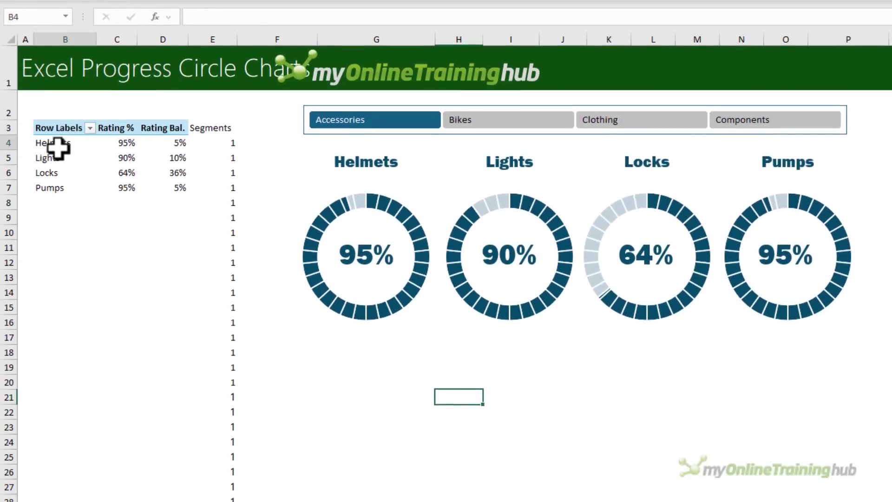
Turn off 'Autofit column widths on update' in the PivotTable Options
right_click(60, 195)
left_click(125, 423)
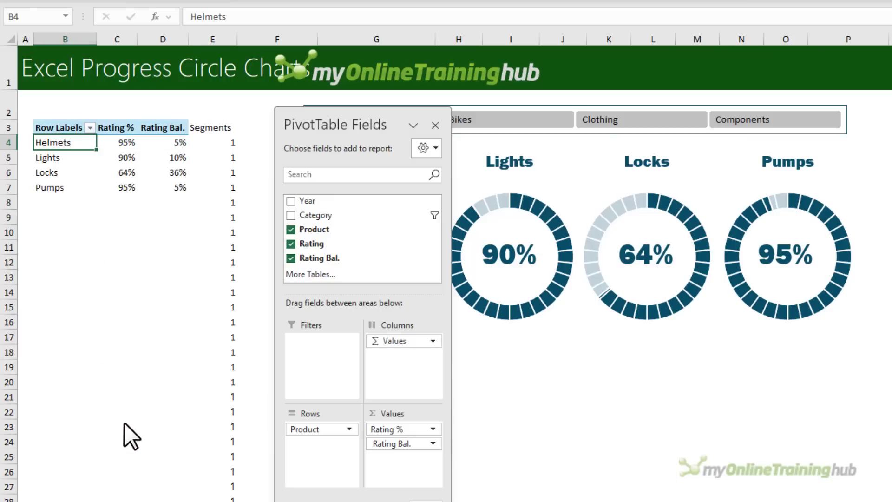
left_click_drag(139, 261, 367, 169)
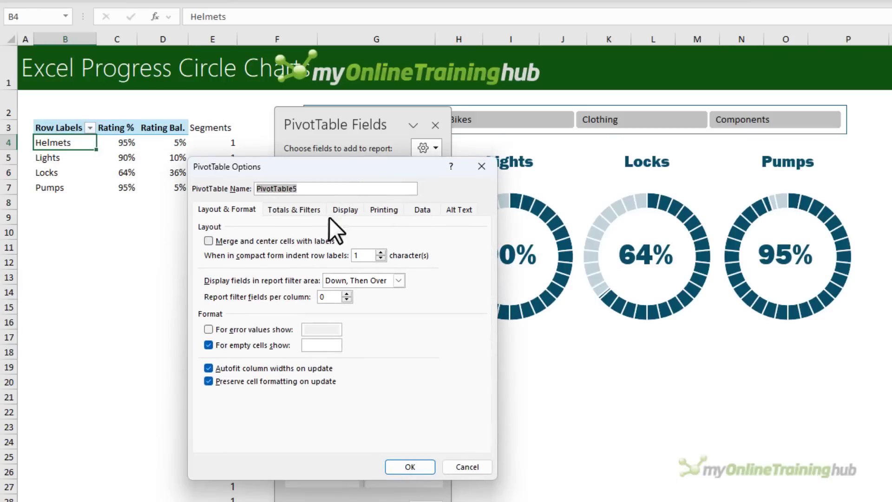
left_click(222, 366)
left_click(410, 467)
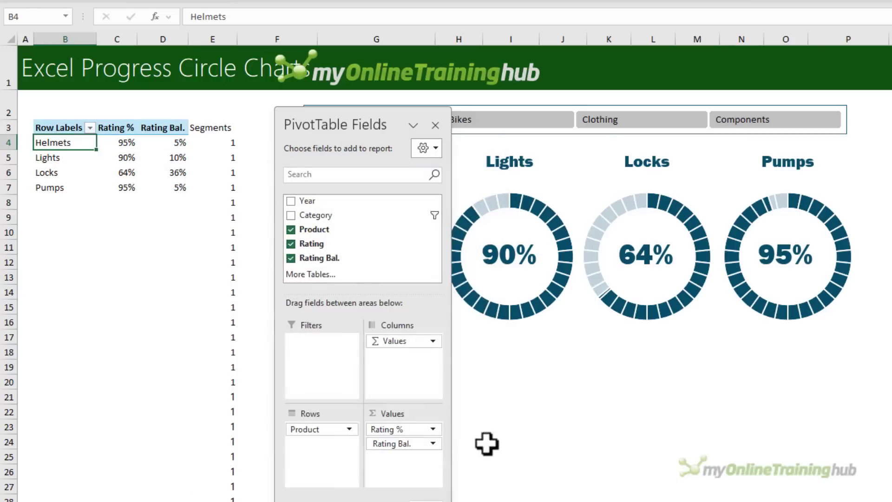
left_click(513, 440)
Cycle the slicer through Bikes, Clothing, Accessories and Components to confirm column widths stay fixed
left_click(470, 123)
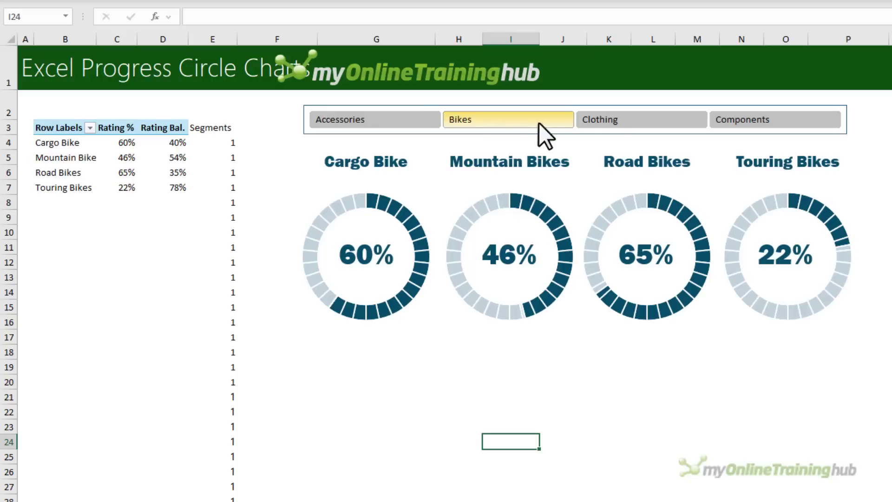
left_click(634, 122)
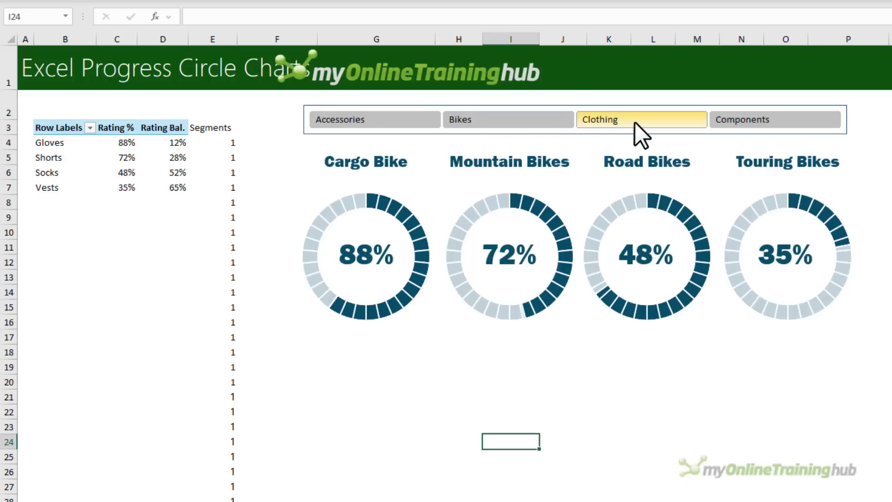
left_click(808, 124)
left_click(671, 118)
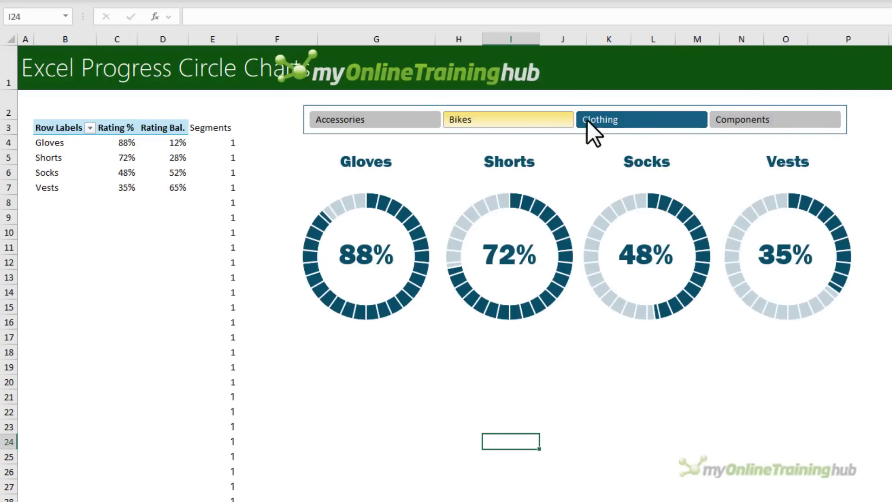
left_click(534, 122)
left_click(420, 117)
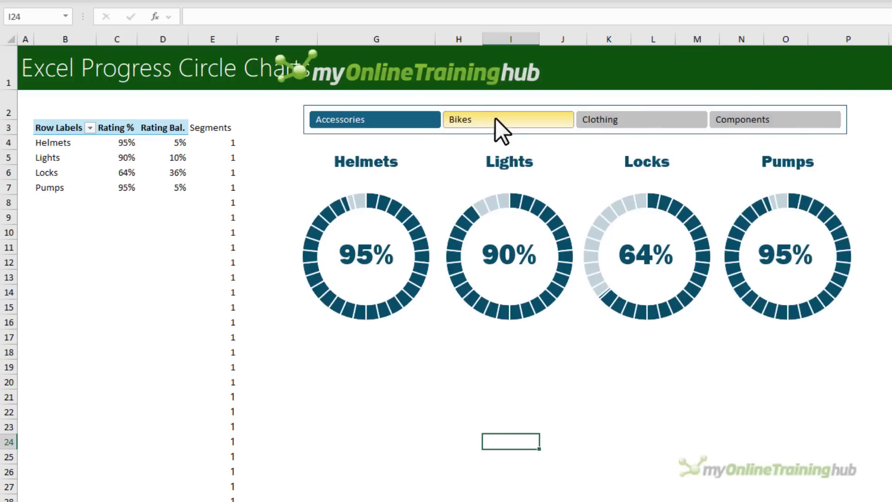
left_click(515, 120)
left_click(702, 121)
left_click(721, 123)
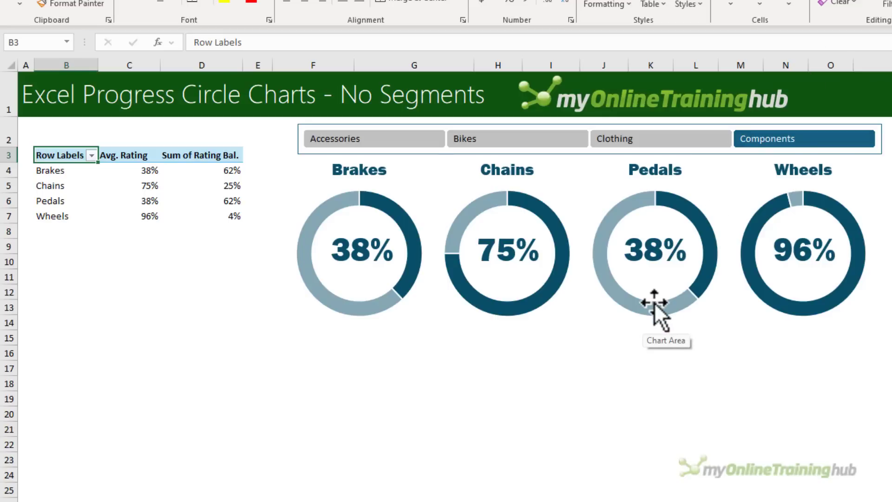
Set the Brakes doughnut ring's Doughnut Hole Size to 85%
left_click(387, 309)
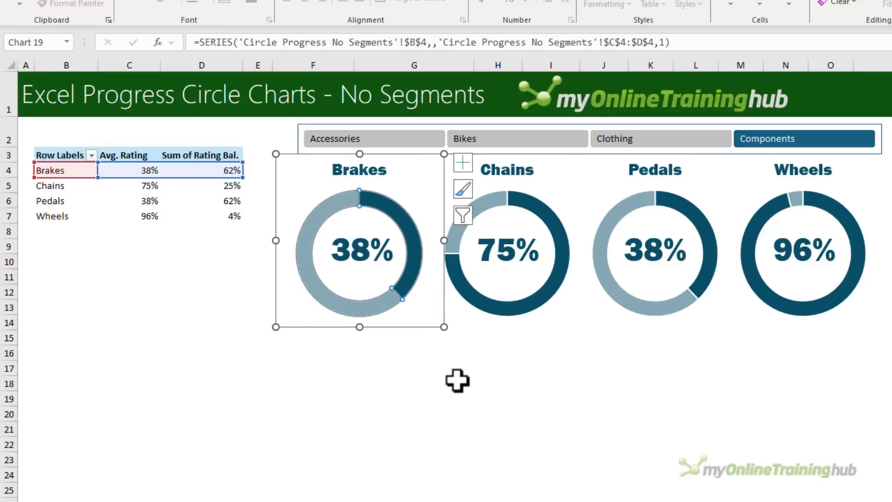
key("ctrl+1")
left_click(614, 338)
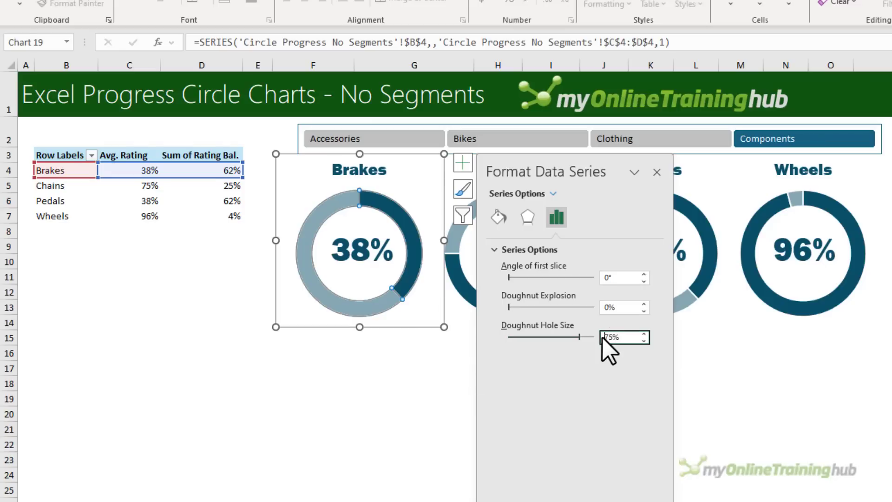
type("8")
key("Return")
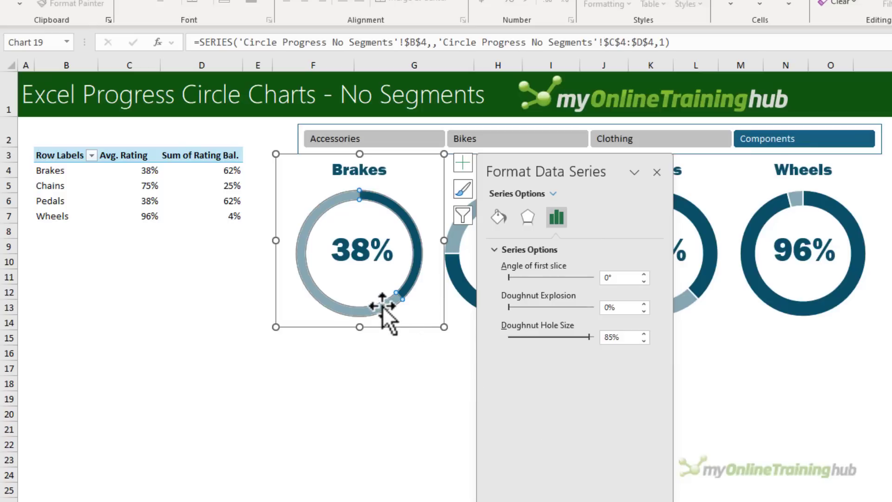
Select the light remaining-balance segment and edit its fill transparency in Fill & Line
left_click(320, 301)
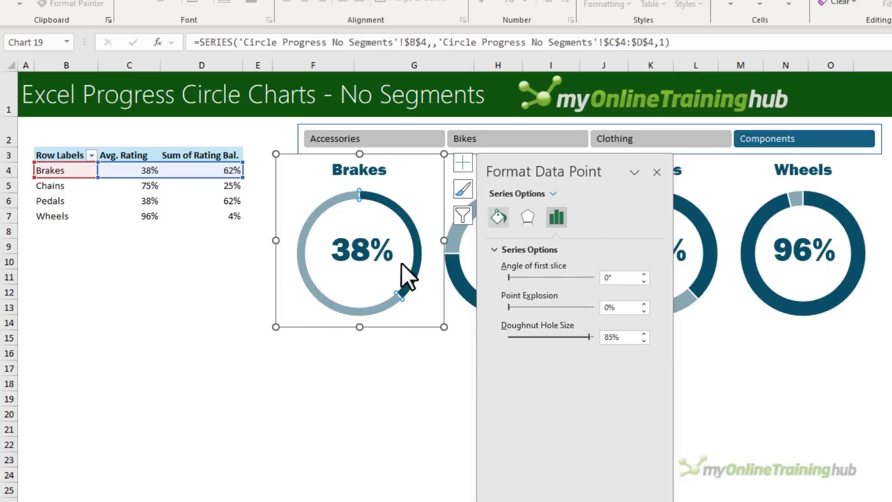
left_click(506, 216)
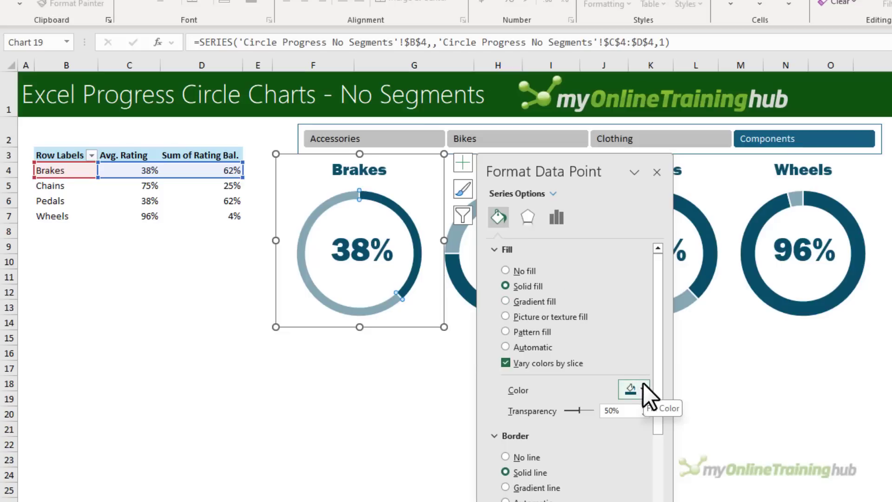
left_click(618, 410)
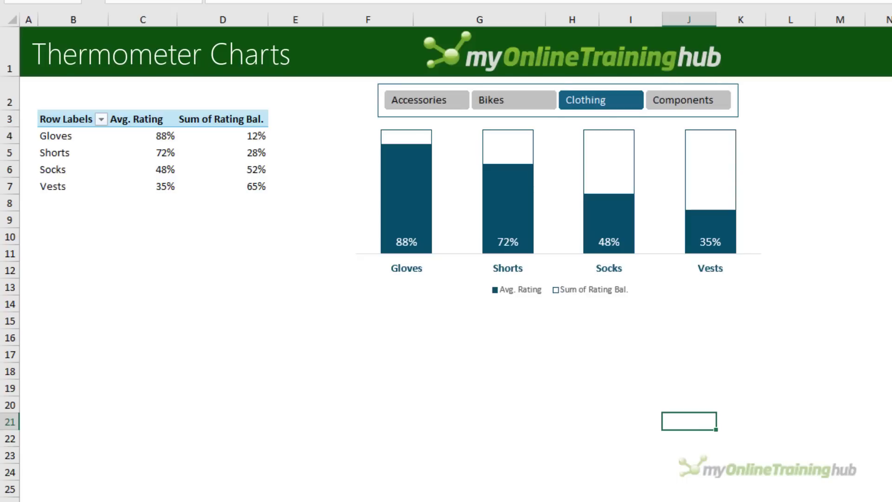
Shrink the Clothing thermometer column chart to a smaller size beside the table
left_click(408, 194)
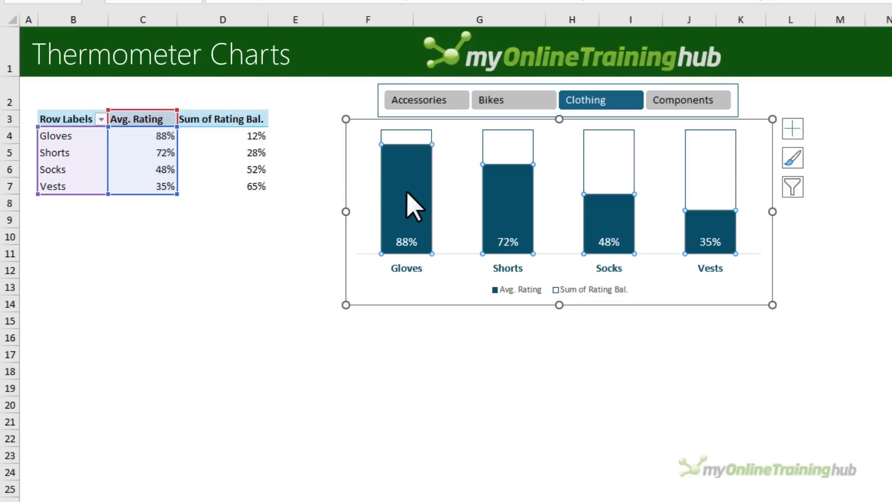
left_click(415, 136)
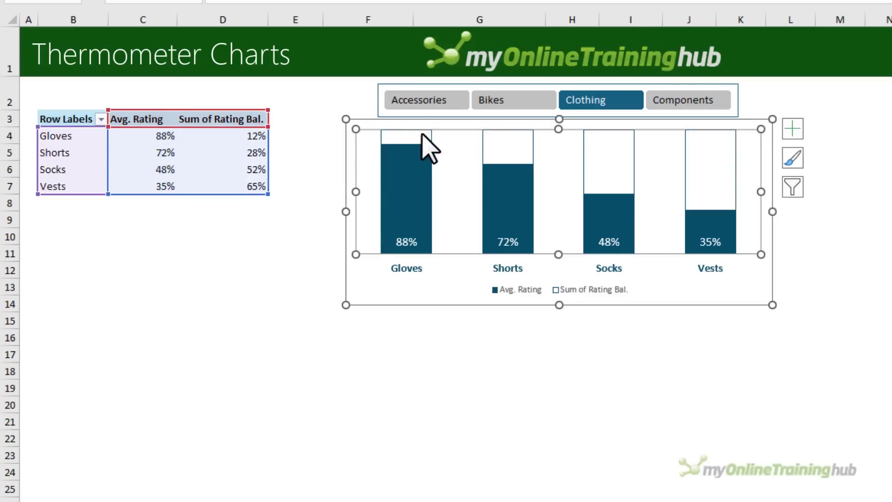
left_click(399, 411)
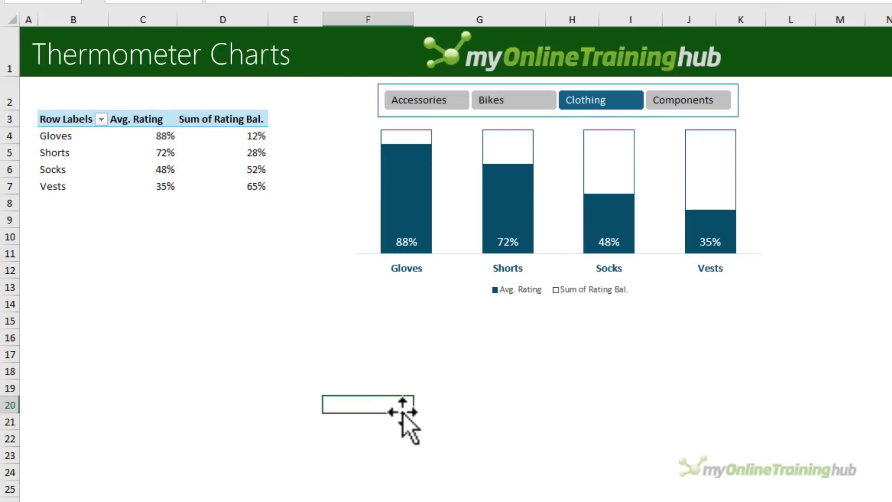
left_click(696, 280)
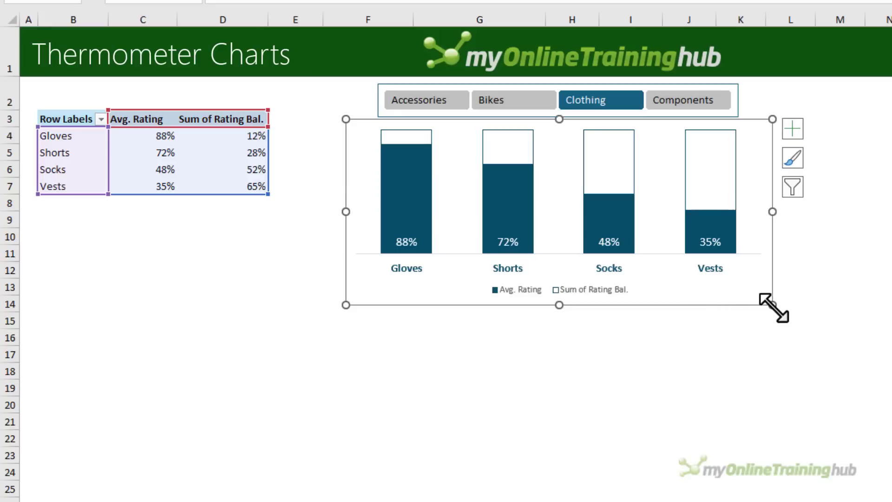
left_click_drag(772, 305, 624, 274)
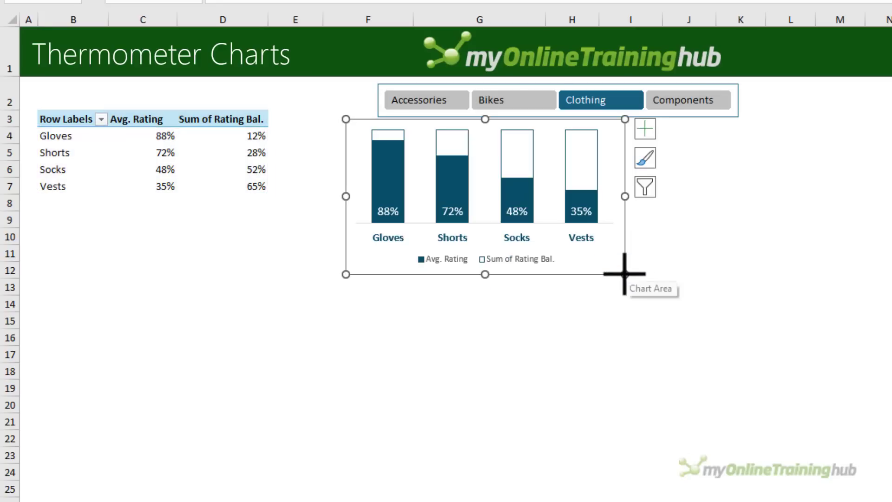